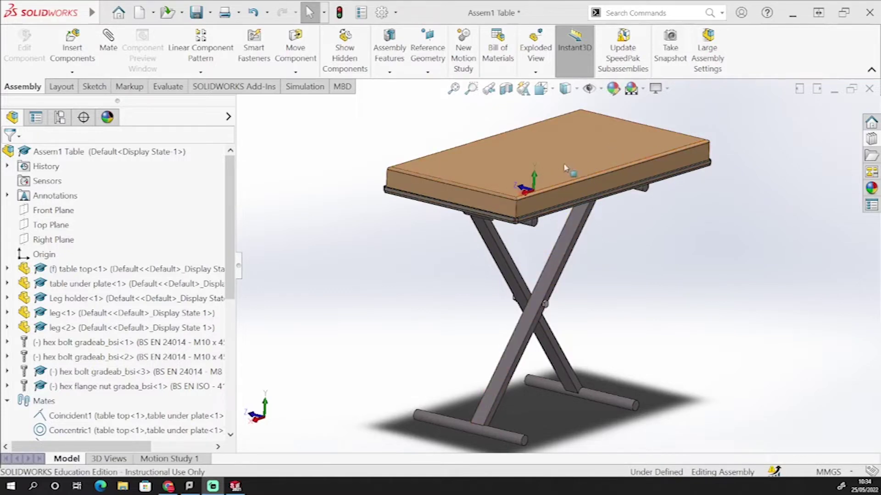
Examine the folding table assembly from above, the side and below, including the underside plate, leg holder, crossed legs and bolts.
middle_click_drag(599, 165, 459, 206)
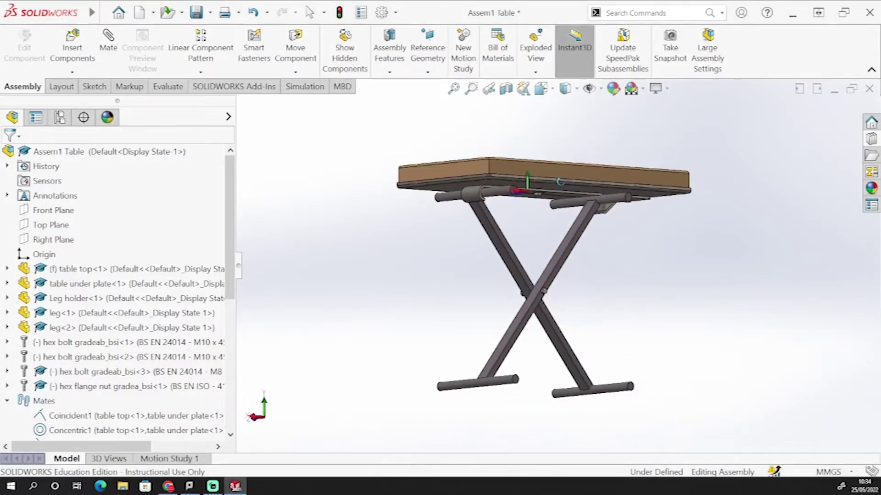
scroll(458, 206, "down", 3)
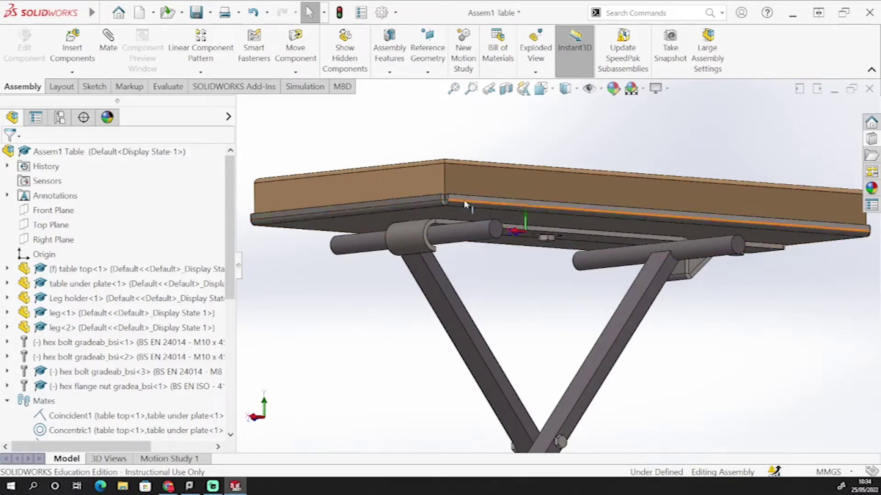
scroll(562, 236, "down", 3)
middle_click_drag(561, 257, 358, 191)
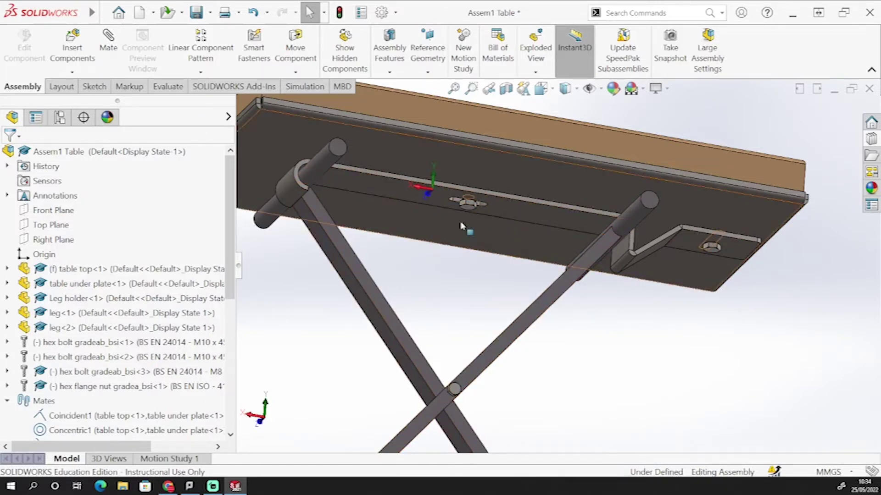
scroll(543, 285, "up", 3)
middle_click_drag(499, 377, 383, 351)
middle_click_drag(559, 336, 546, 250)
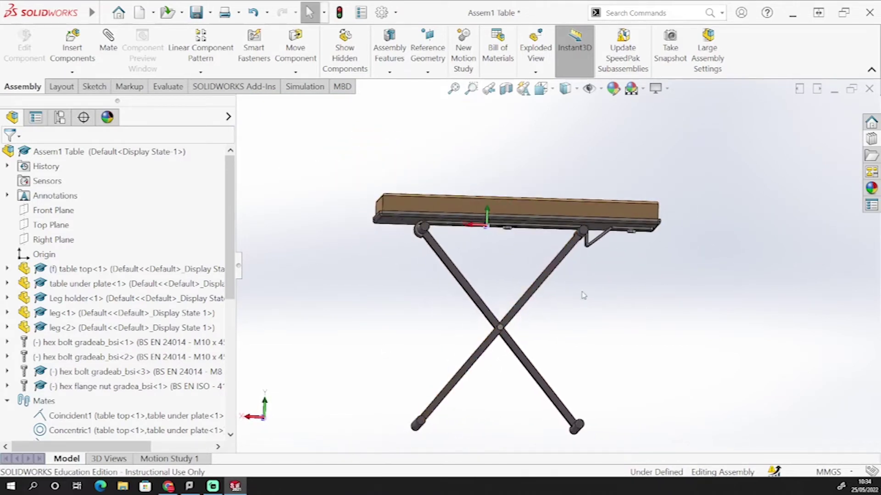
middle_click_drag(583, 295, 566, 295)
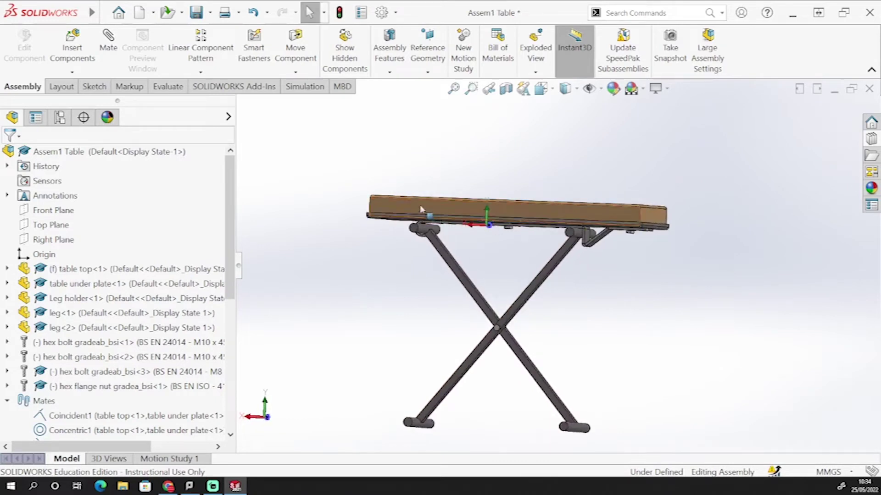
middle_click_drag(421, 209, 484, 235)
scroll(485, 235, "down", 3)
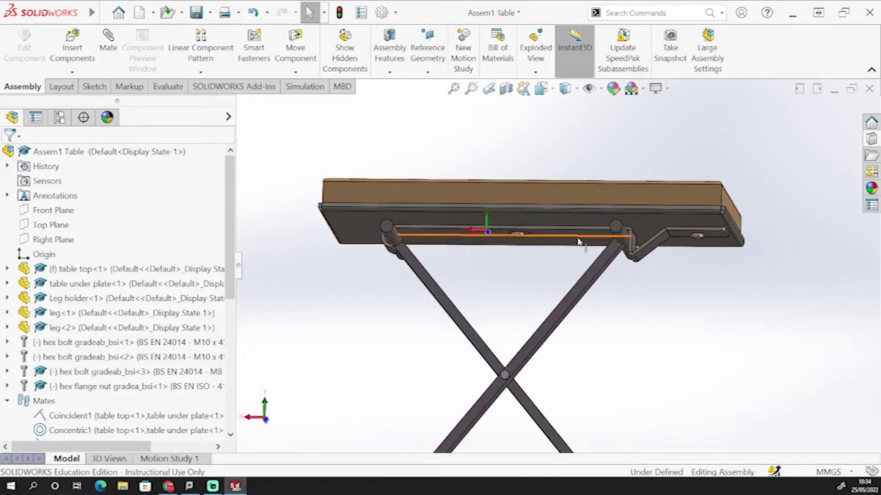
middle_click_drag(531, 274, 549, 341)
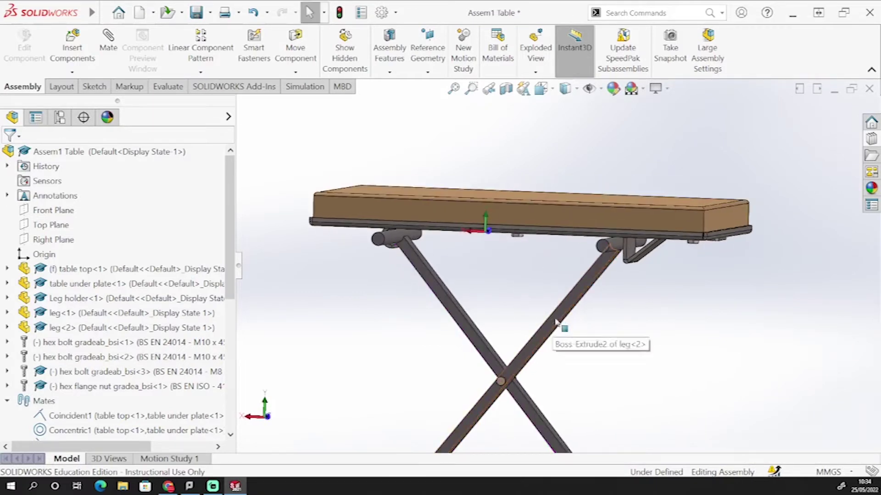
middle_click_drag(564, 305, 670, 250)
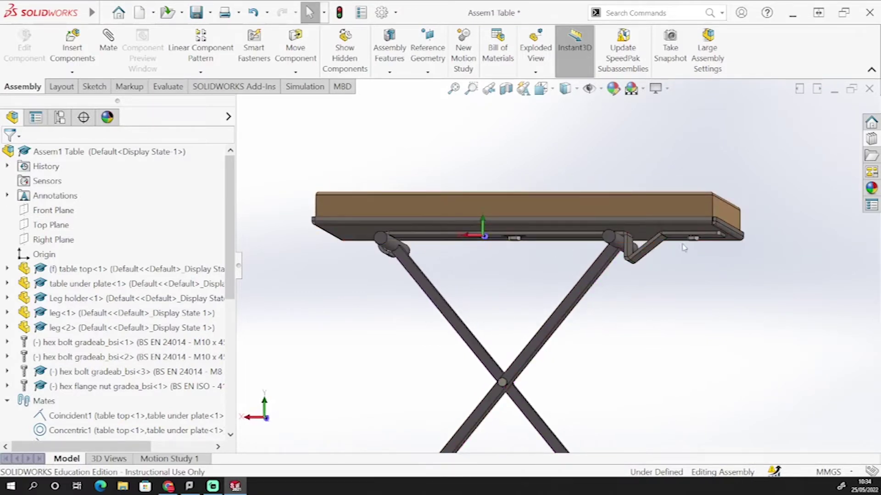
middle_click_drag(581, 405, 603, 439)
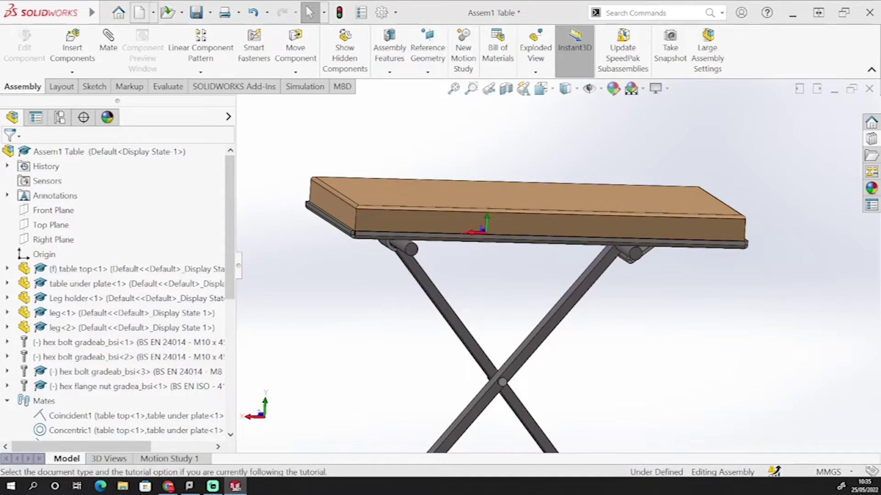
Create a new part document and hide its origin.
left_click(139, 13)
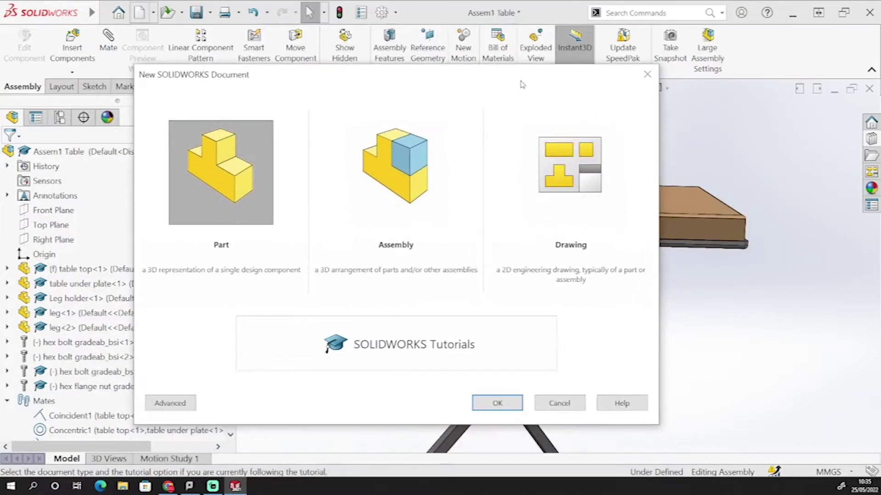
left_click(498, 403)
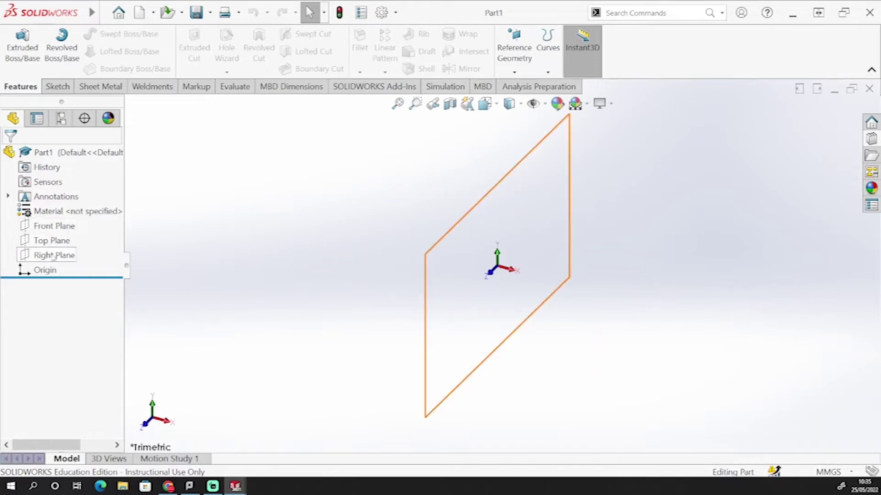
left_click(45, 270)
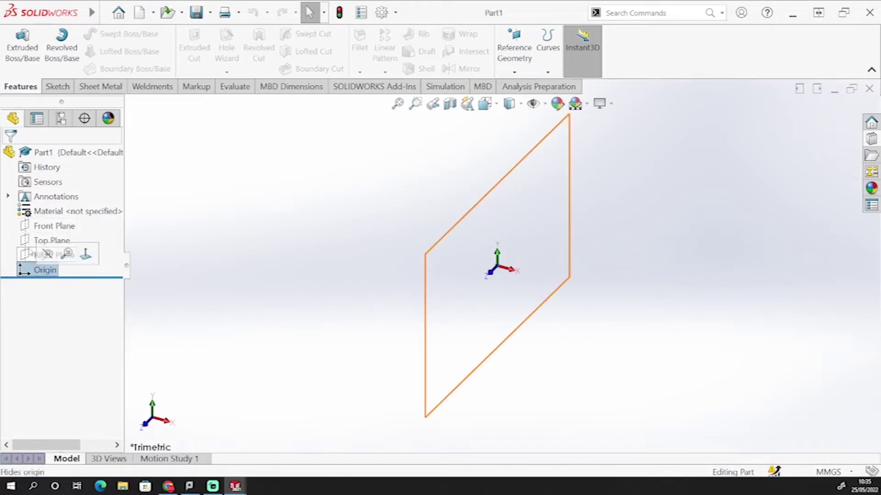
left_click(40, 250)
Start a sketch on the Top Plane and draw a corner rectangle from the origin, about 103 mm wide.
left_click(72, 241)
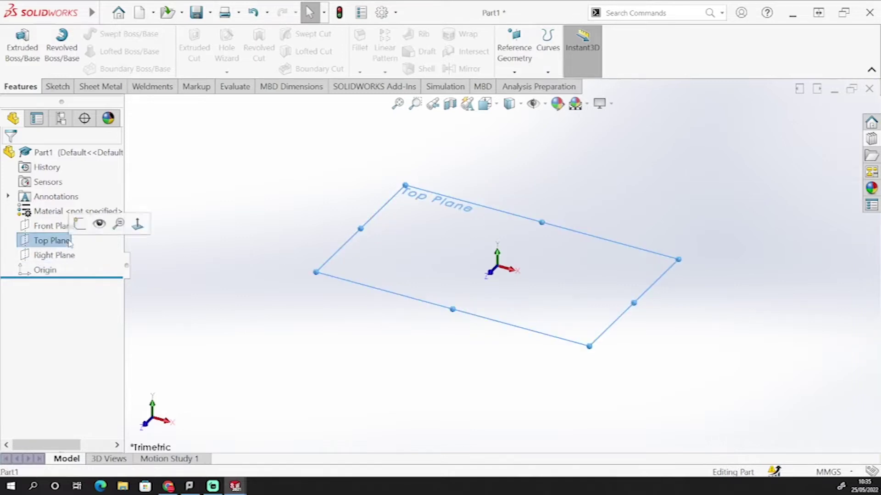
left_click(57, 86)
left_click(16, 46)
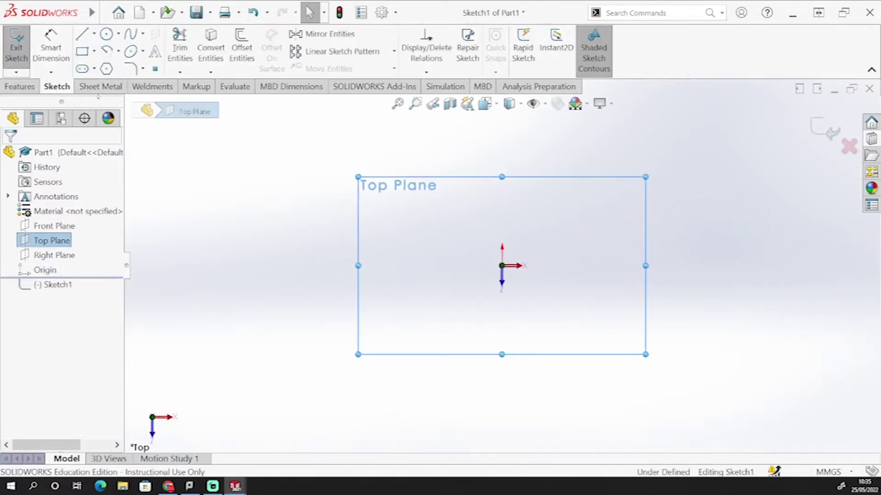
key("c")
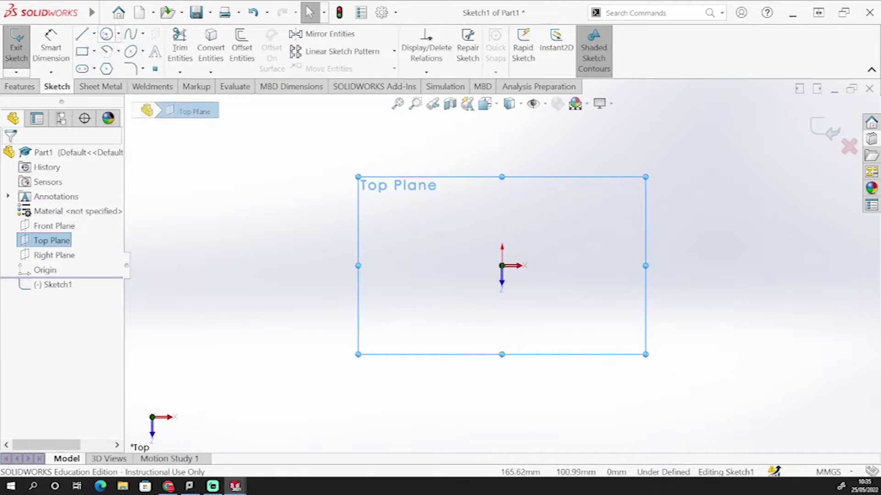
left_click(82, 52)
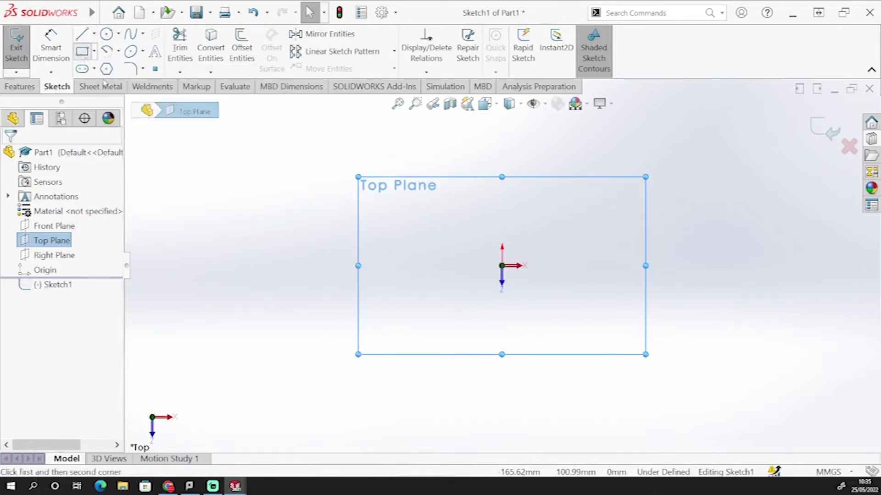
left_click(501, 266)
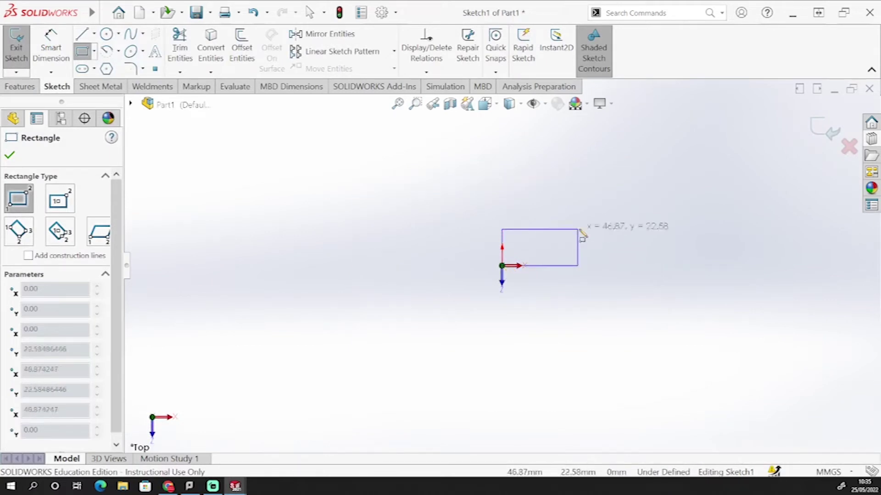
left_click(669, 175)
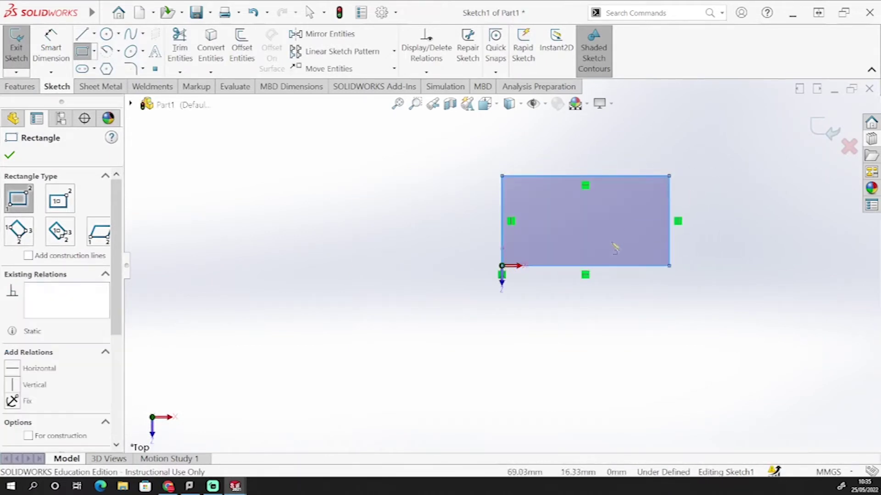
key("Escape")
Dimension the rectangle to 600 mm along its horizontal edge and 300 mm along its vertical edge.
mouse_move(28, 15)
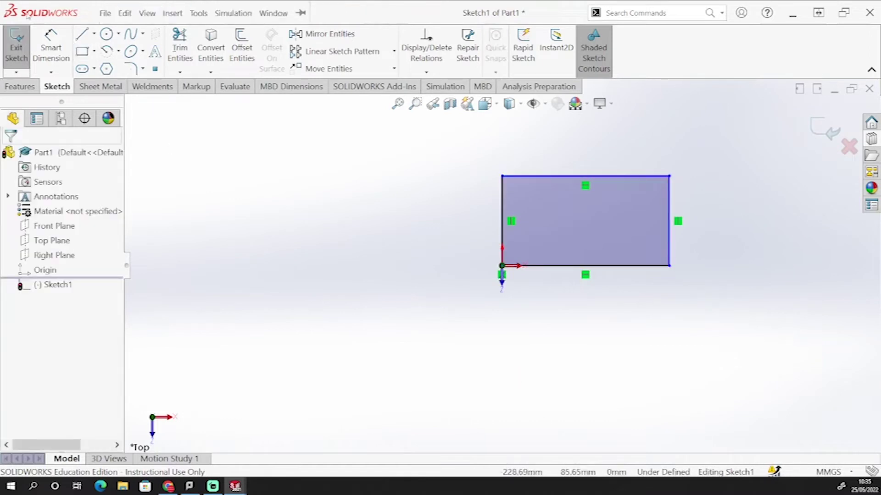
left_click(50, 46)
left_click(560, 176)
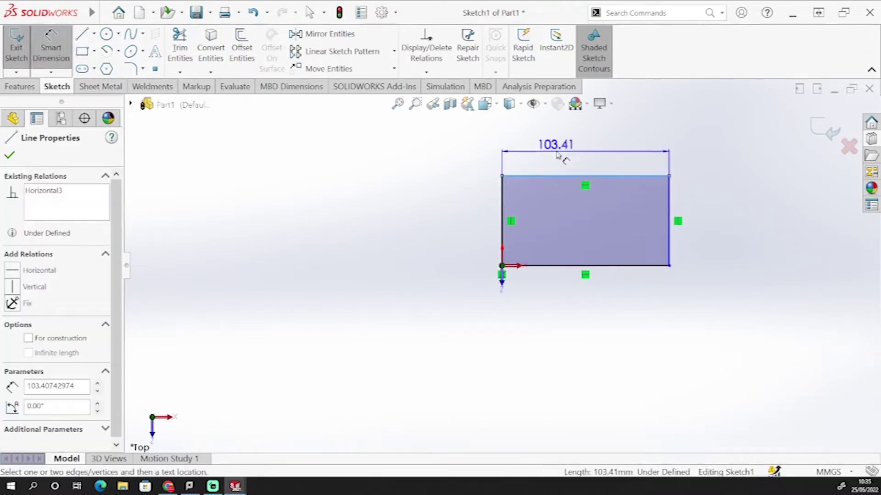
left_click(558, 156)
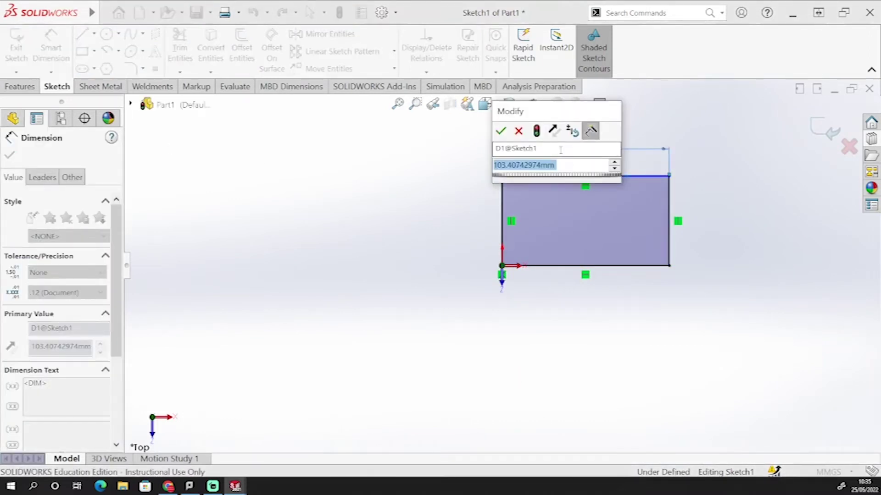
type("600")
key("Return")
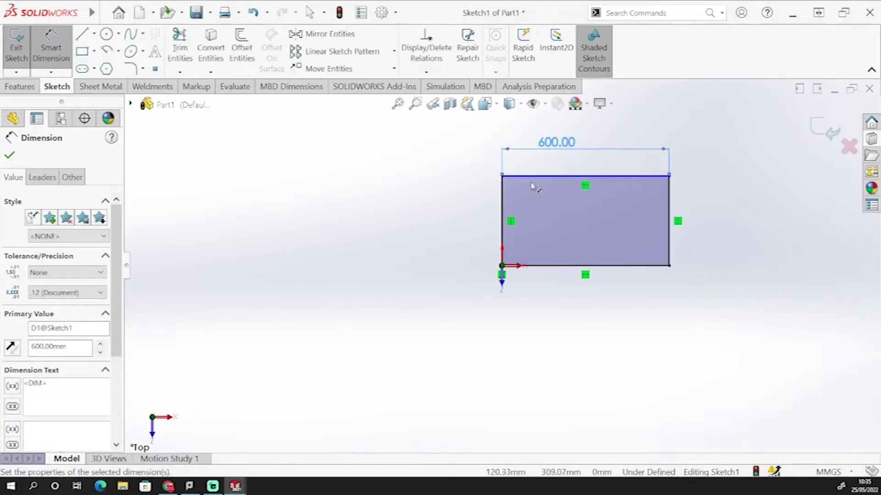
left_click(502, 215)
left_click(444, 225)
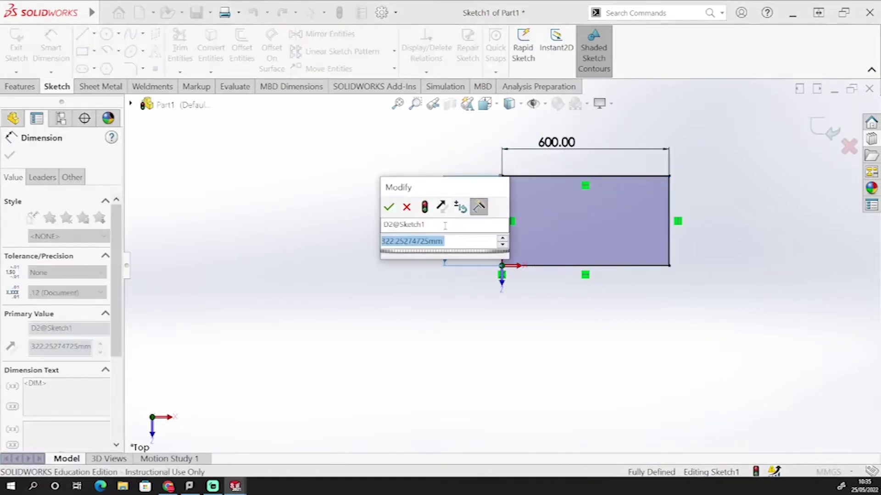
type("300")
key("Return")
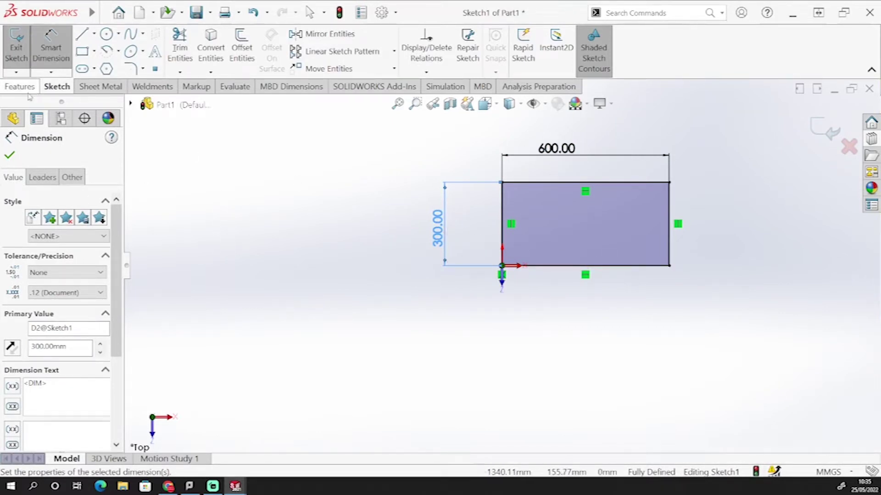
Extrude the rectangle upward as a blind boss with a depth of 45 mm.
left_click(20, 86)
left_click(22, 46)
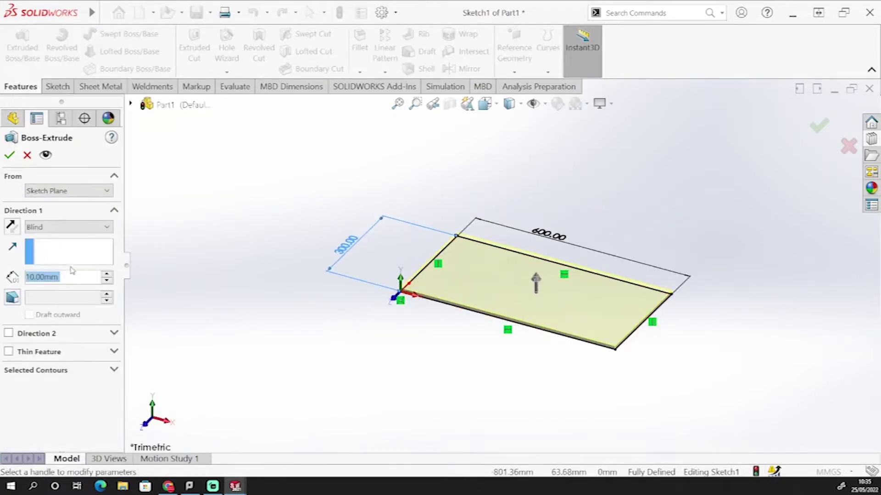
type("45")
key("Return")
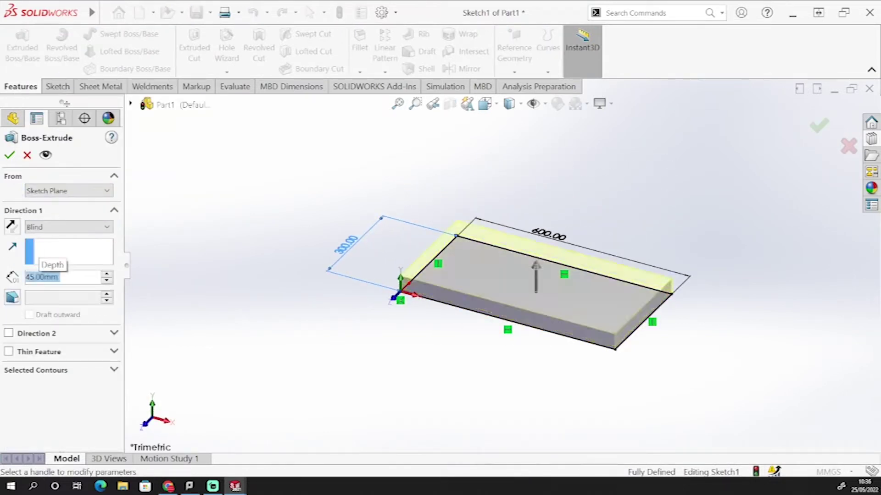
left_click(10, 155)
middle_click_drag(707, 310, 650, 320)
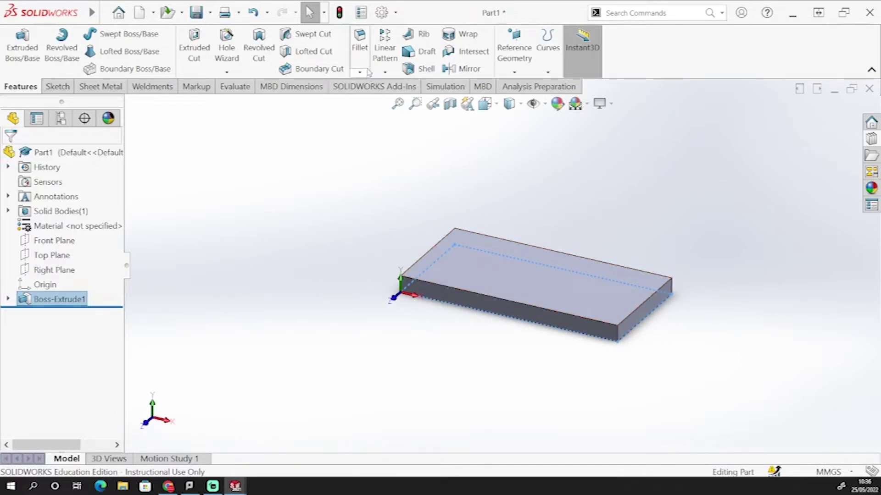
Fillet the edges around the table top's upper face with a 5 mm radius, using the full preview.
left_click(365, 38)
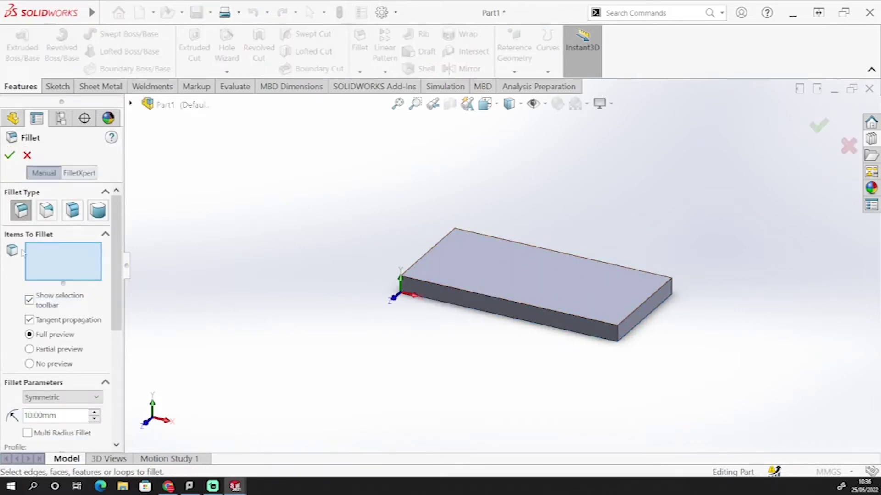
left_click(638, 269)
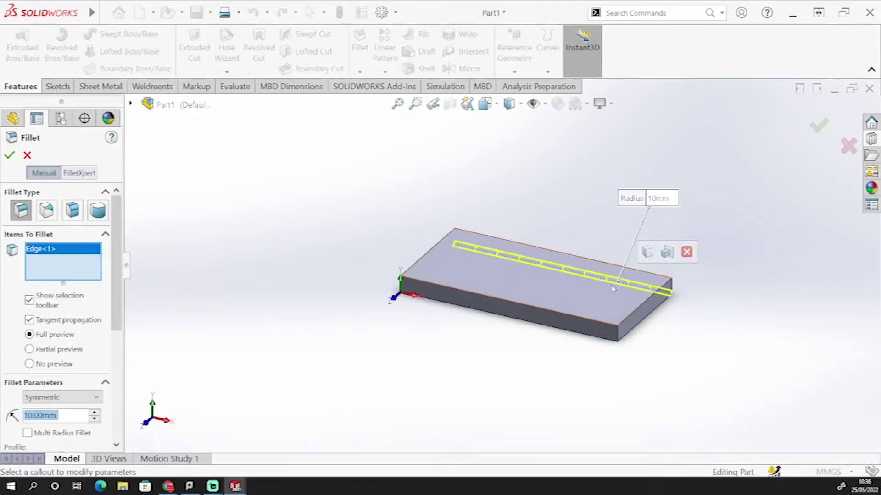
left_click(664, 296)
left_click(477, 274)
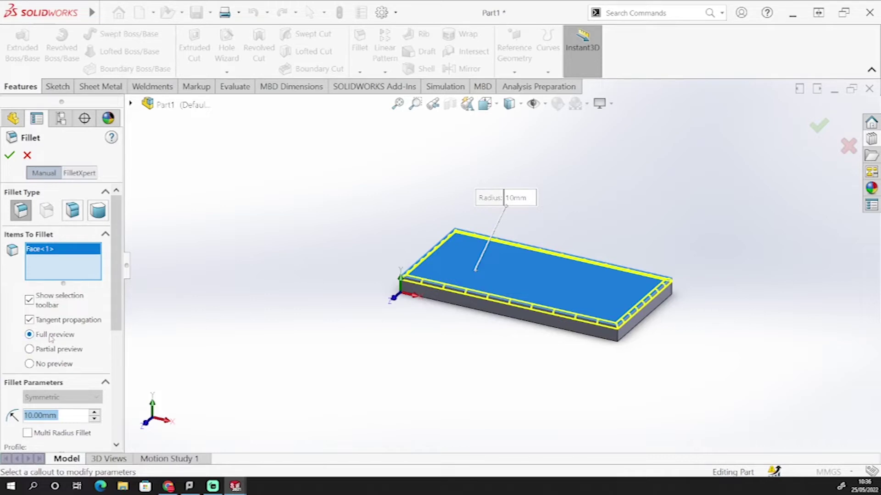
left_click(31, 364)
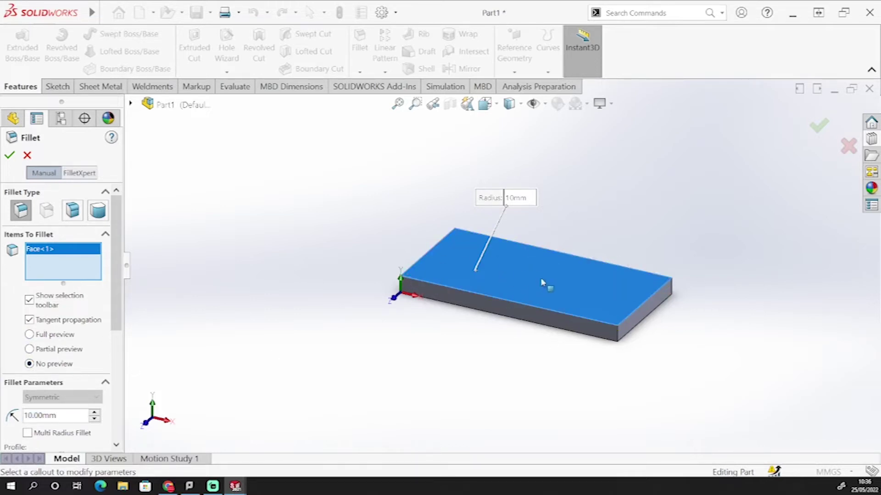
left_click(30, 335)
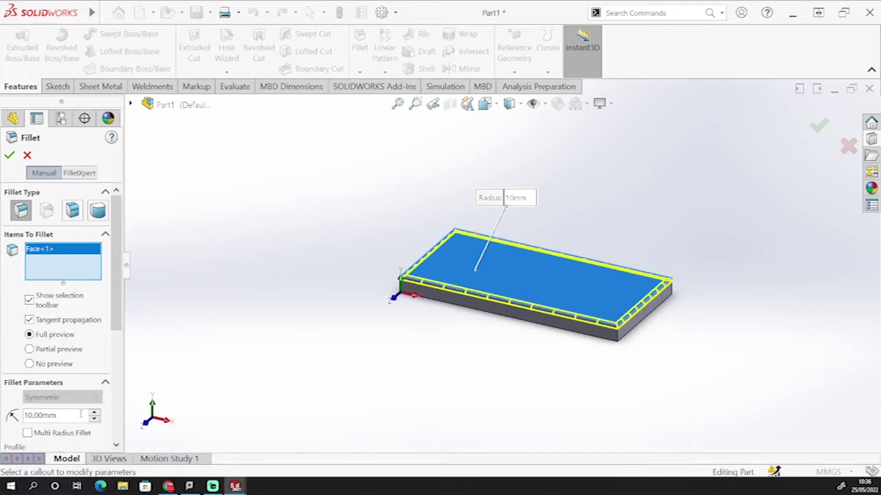
scroll(103, 388, "down", 3)
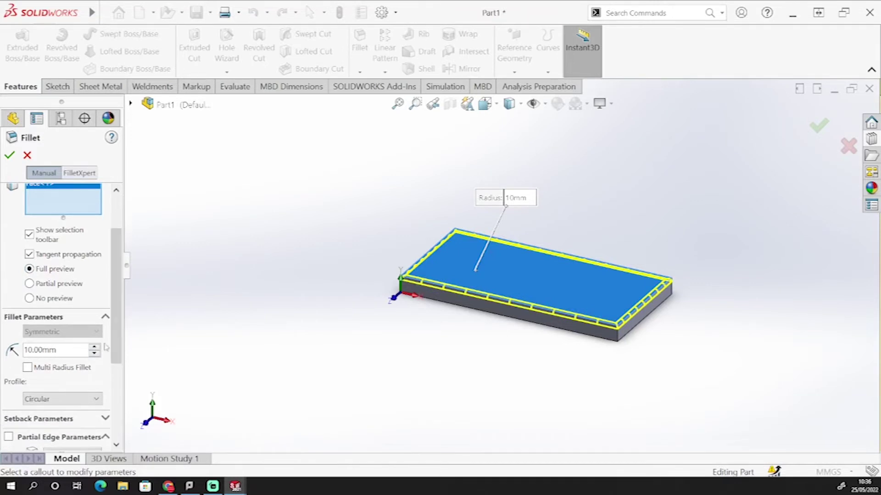
double_click(55, 352)
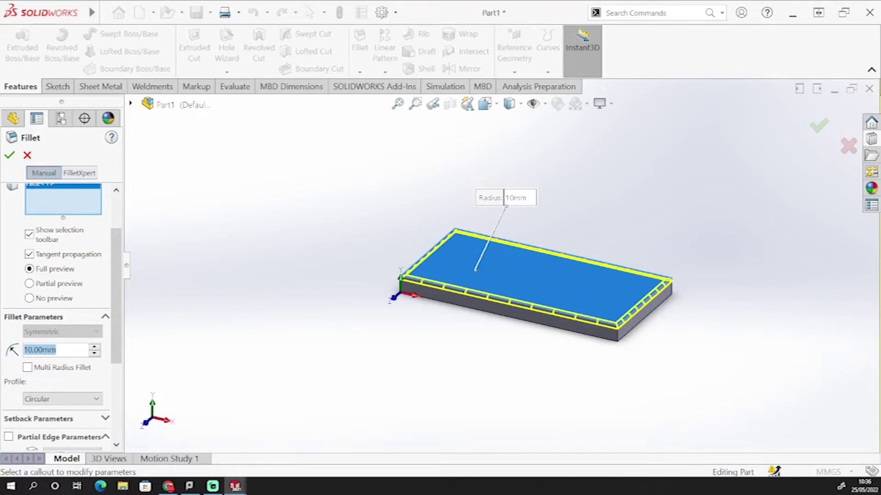
type("5")
key("Return")
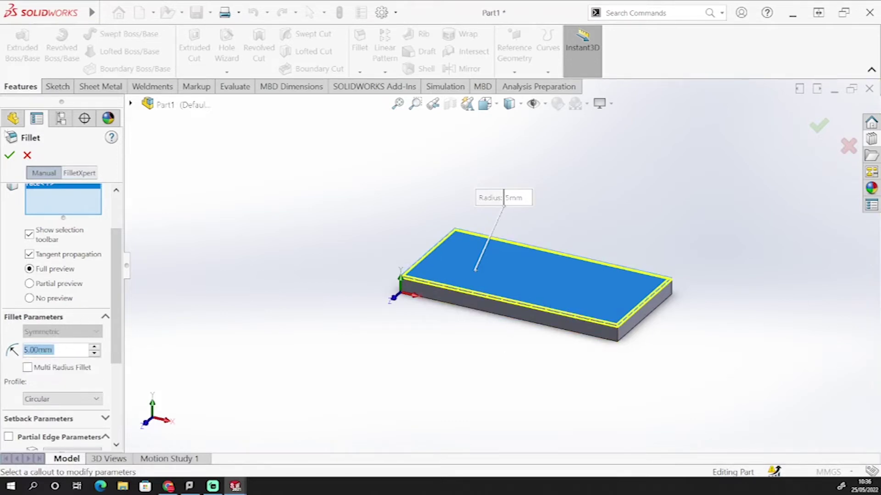
left_click(10, 156)
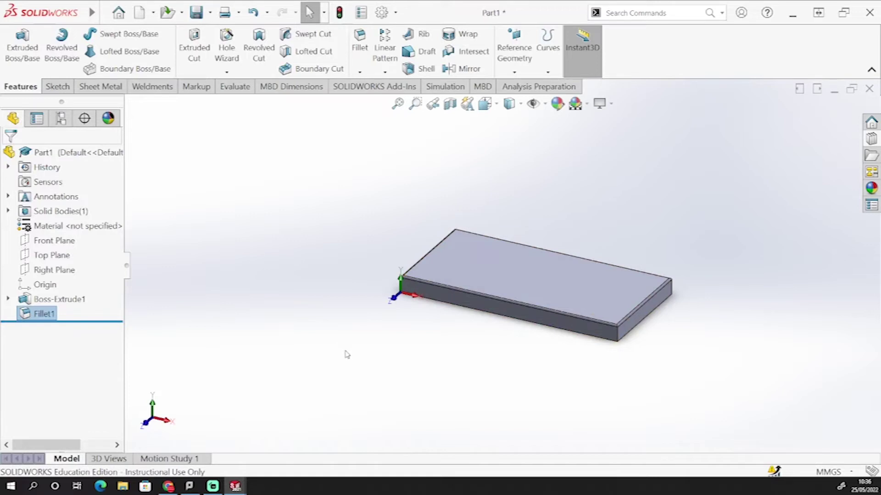
Start a new sketch on the underside face of the table top, viewed square from the bottom.
middle_click_drag(559, 384, 546, 316)
left_click(543, 312)
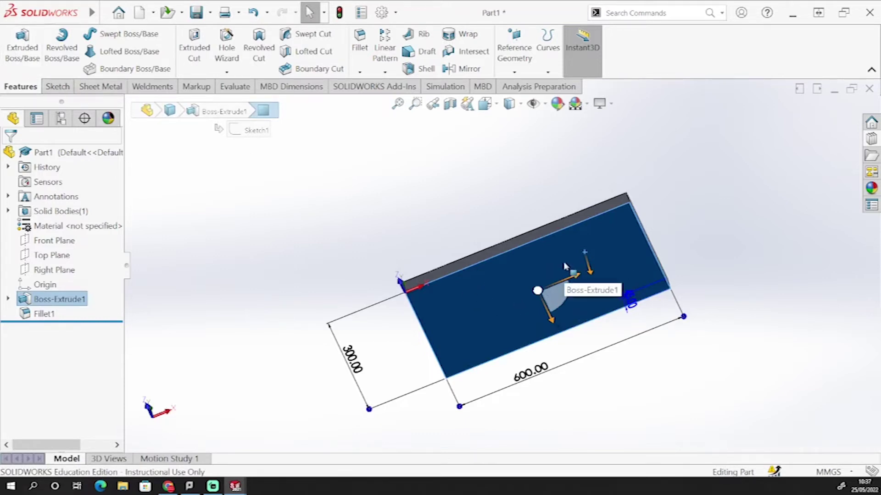
key("space")
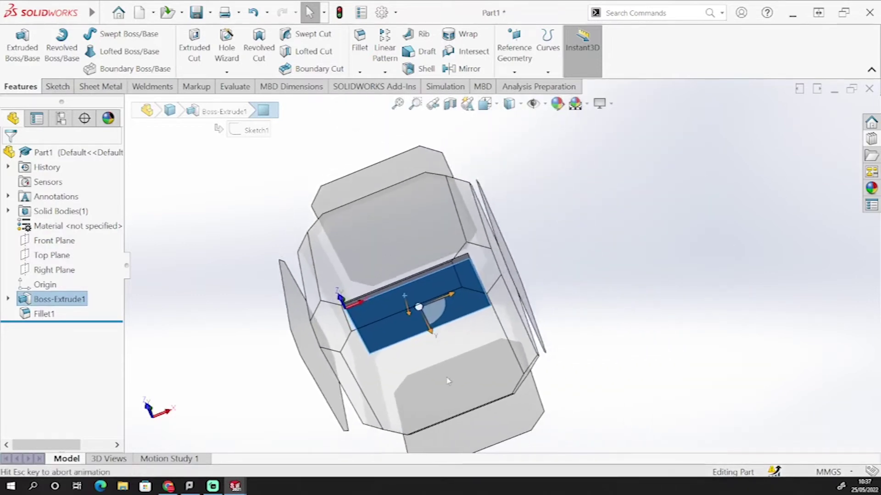
left_click(432, 324)
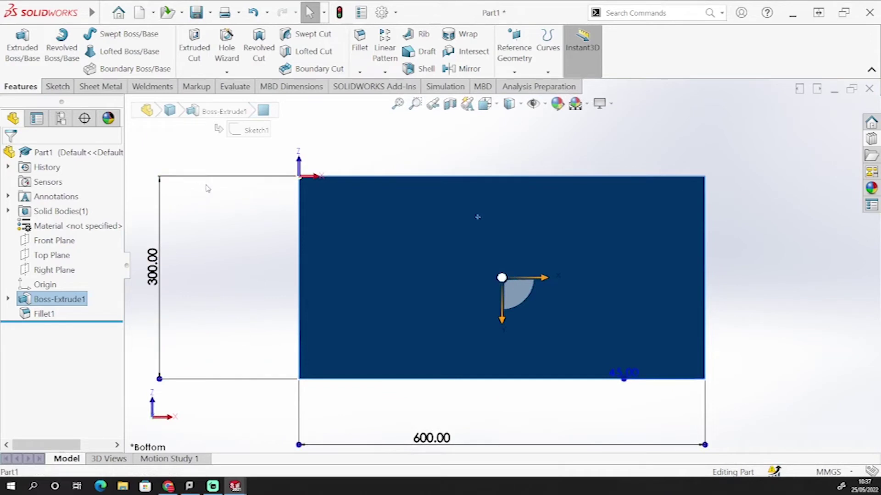
key("space")
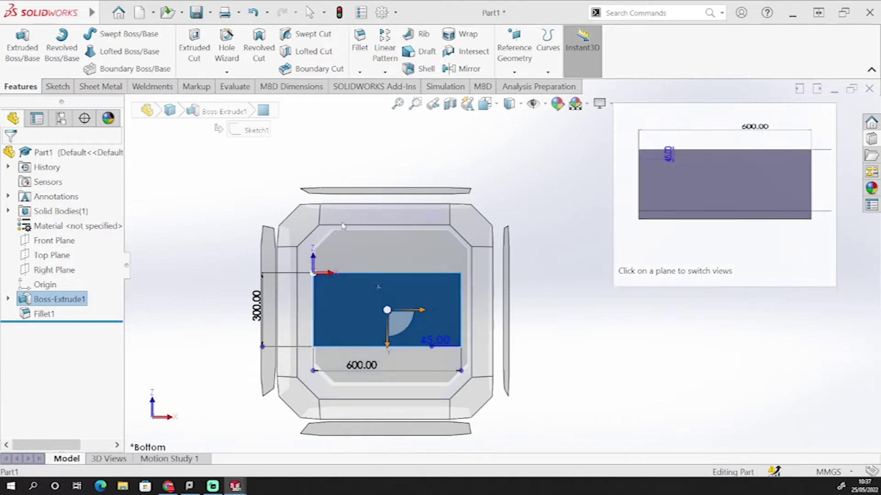
left_click(410, 260)
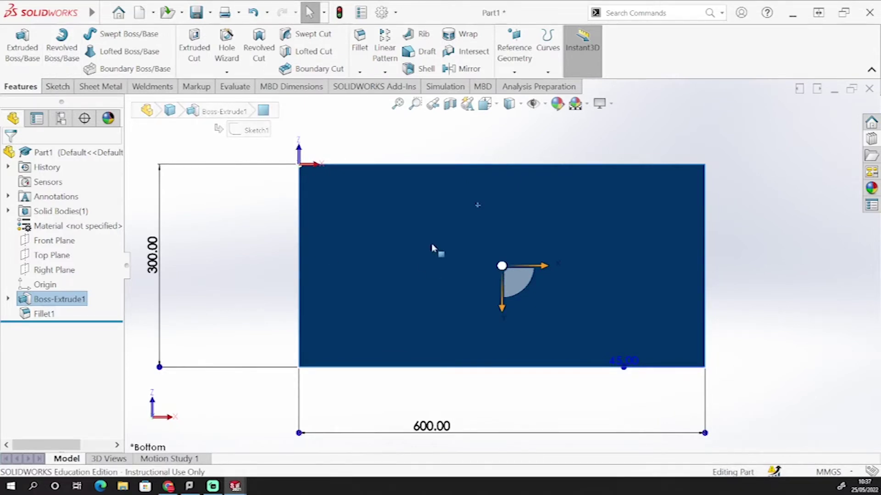
left_click(57, 87)
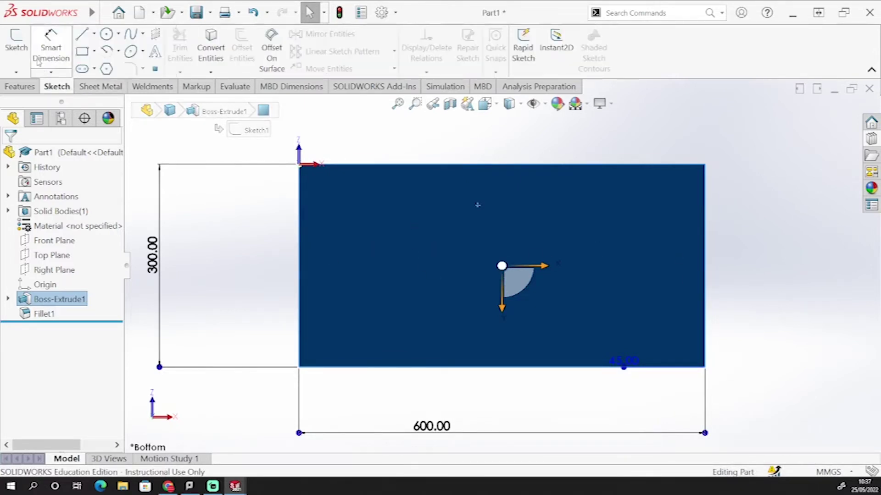
left_click(19, 51)
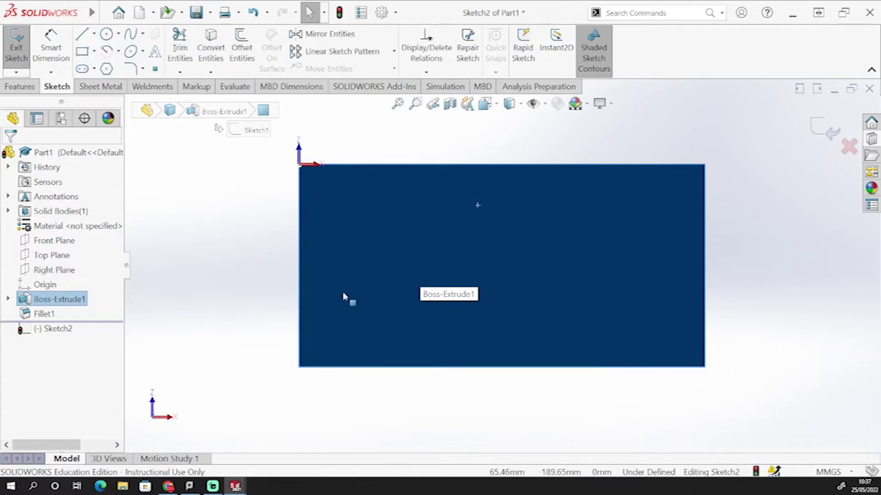
Draw a horizontal centerline across the underside between the midpoints of the two short edges.
left_click(95, 34)
left_click(105, 67)
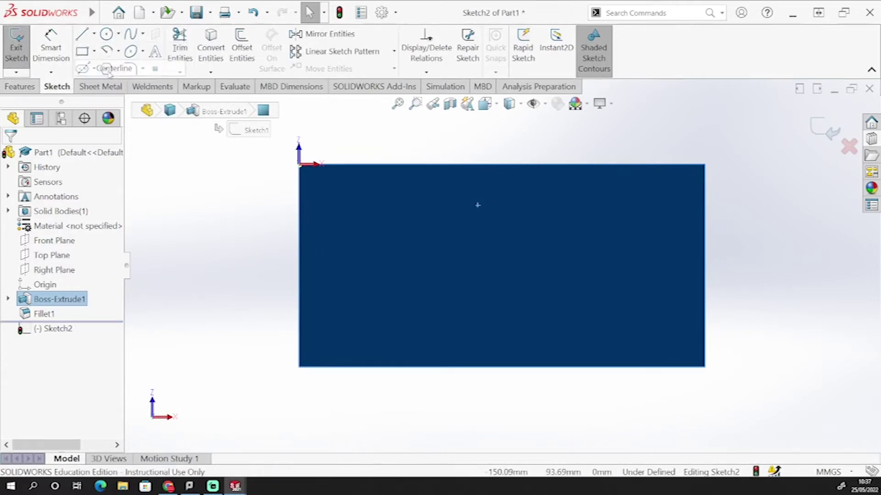
left_click(299, 266)
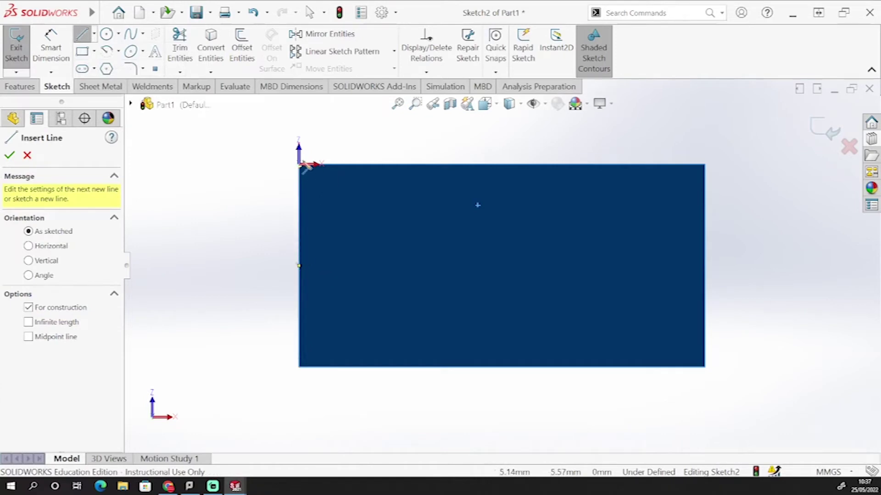
left_click(300, 266)
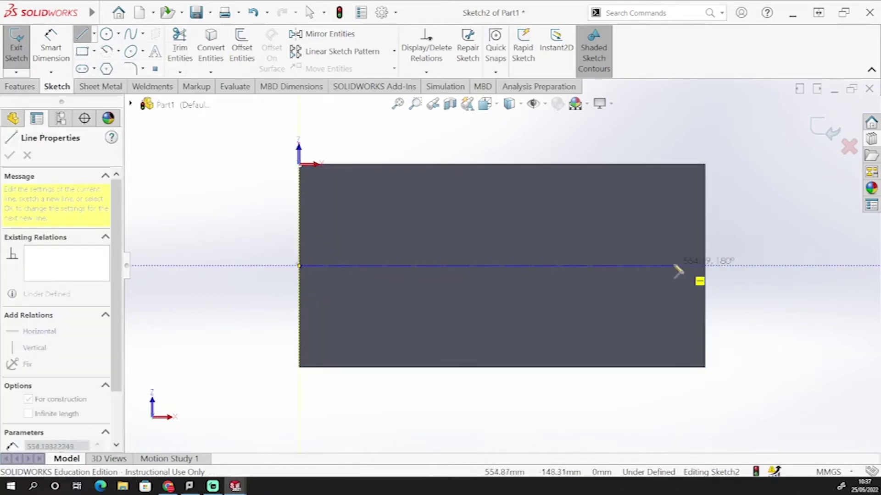
left_click(705, 265)
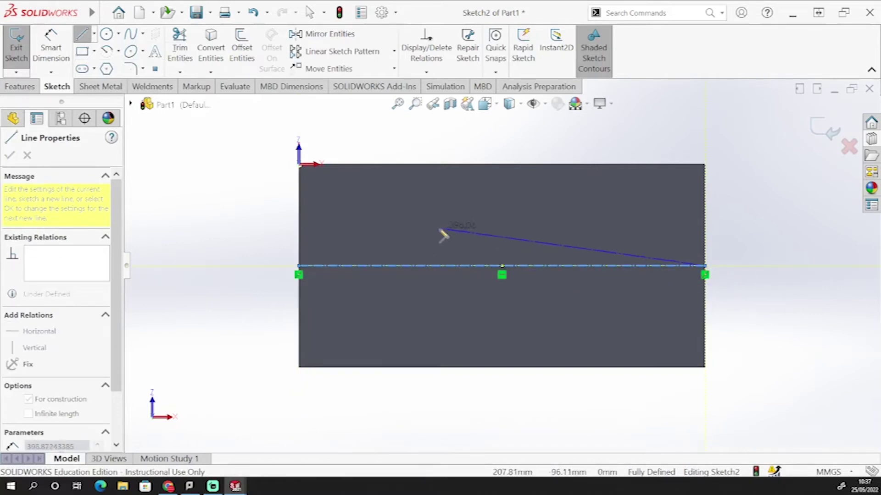
key("Escape")
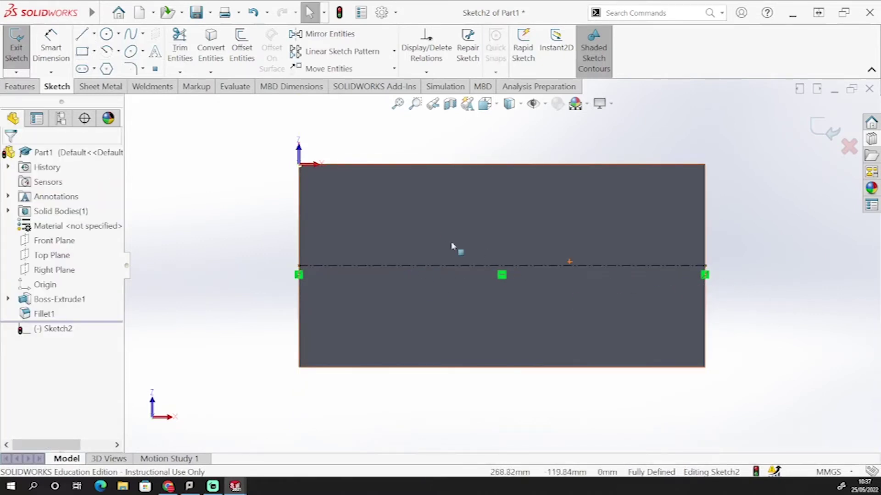
Sketch two circles centred on the centerline, with radii of about 20 mm and 24 mm, about 118 mm and 403 mm from the origin-side edge.
left_click(106, 34)
mouse_move(379, 266)
left_mouse_down()
mouse_move(442, 275)
mouse_move(393, 275)
left_mouse_up()
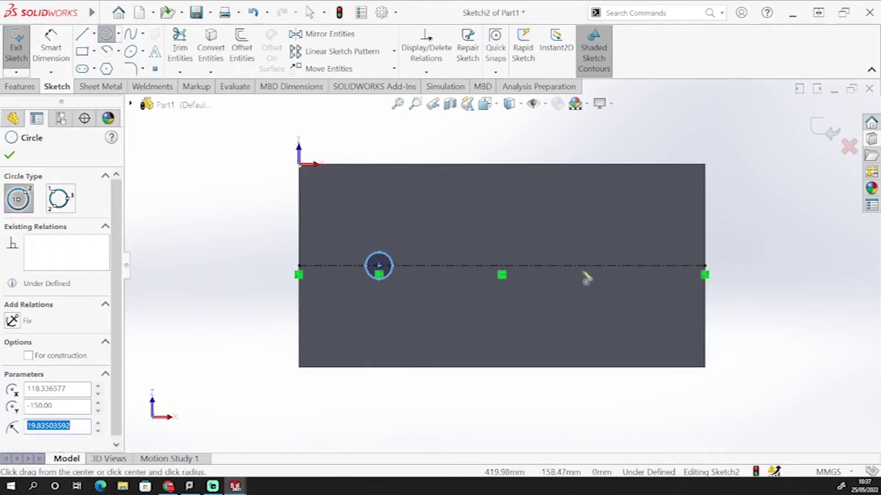
left_click_drag(572, 265, 588, 265)
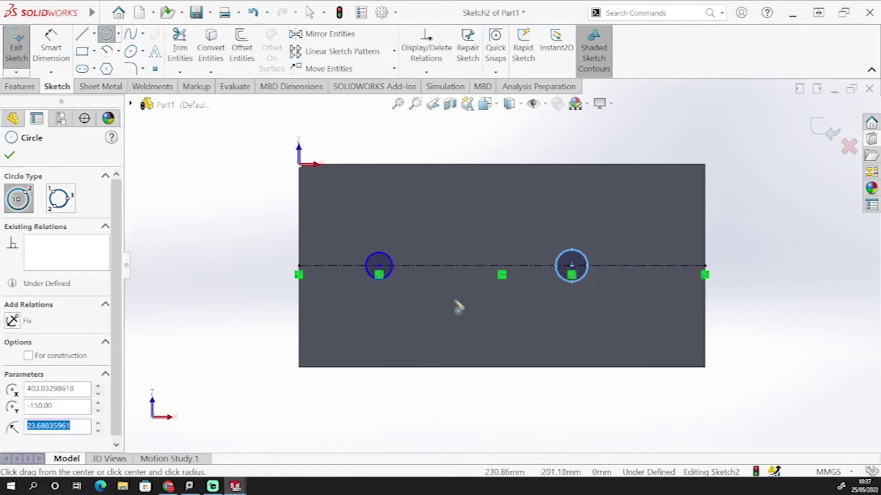
key("Escape")
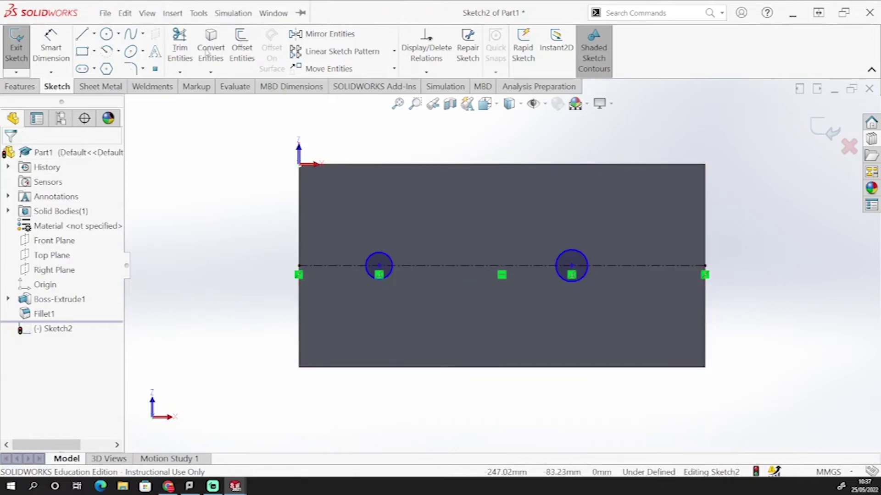
Dimension the first circle's centre 50 mm from the short edge at the origin.
left_click(59, 45)
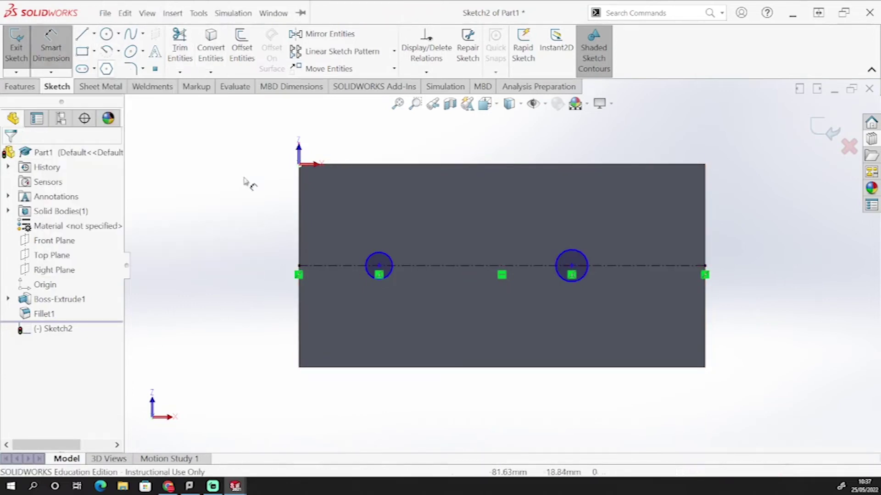
left_click(300, 230)
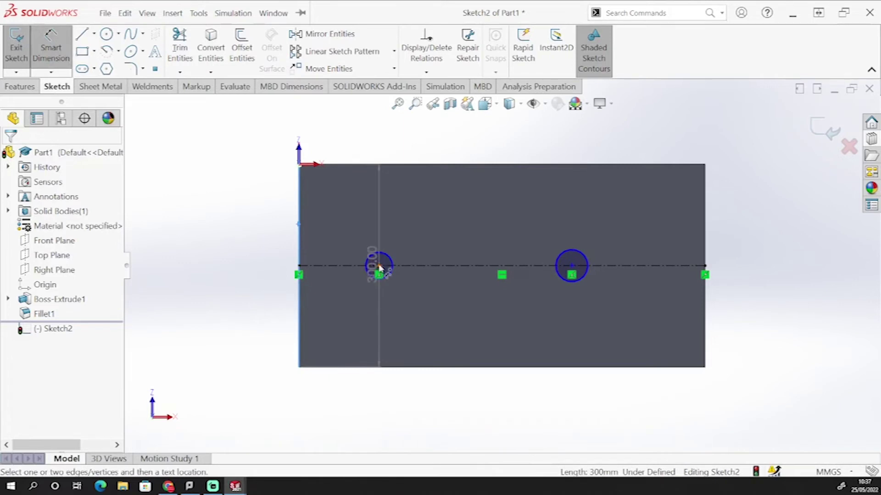
left_click(379, 266)
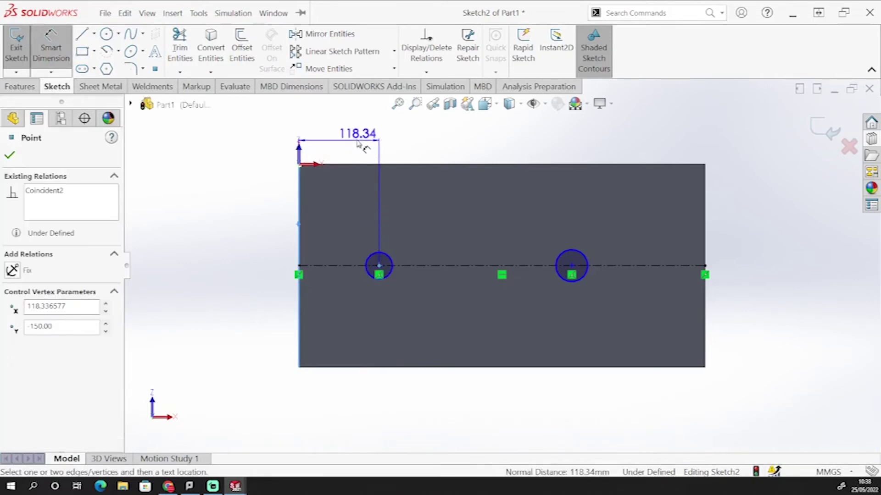
left_click(353, 139)
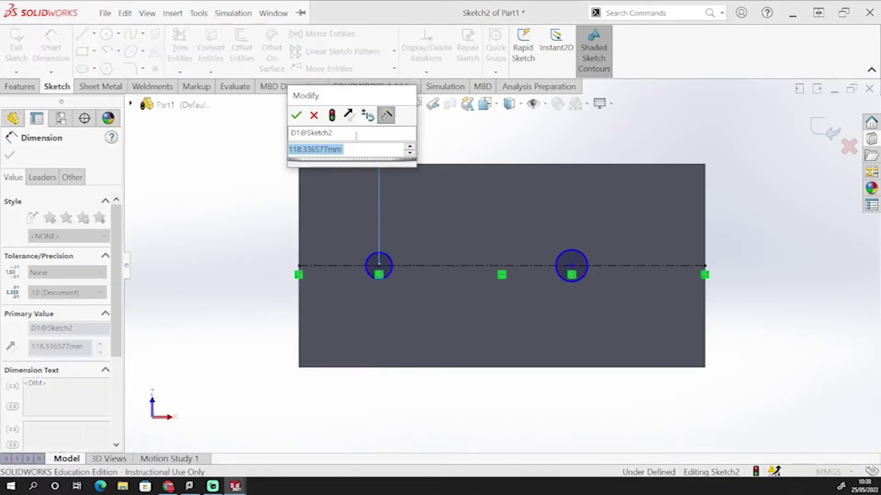
type("50")
key("Return")
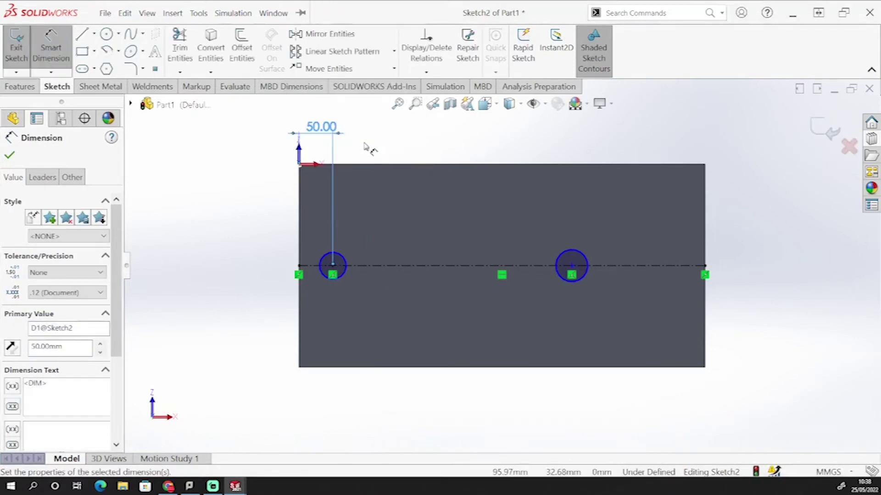
Dimension the second circle's centre 320 mm from the same short edge at the origin.
left_click(571, 267)
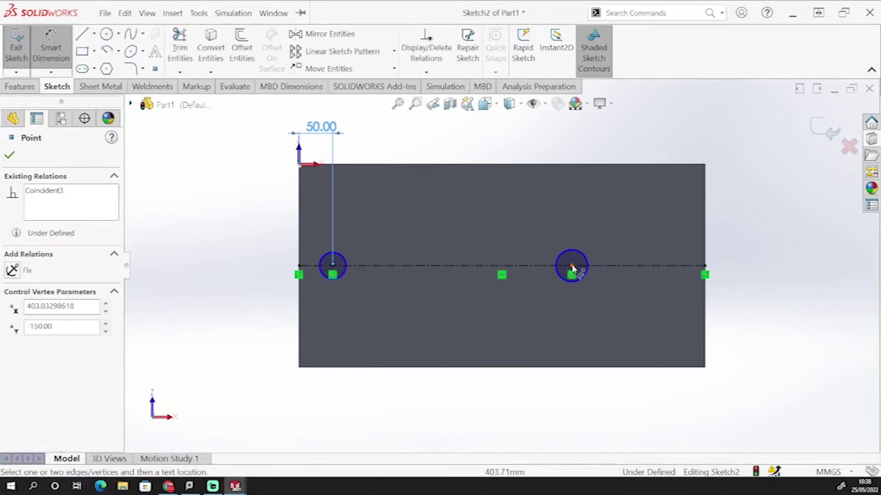
left_click(299, 243)
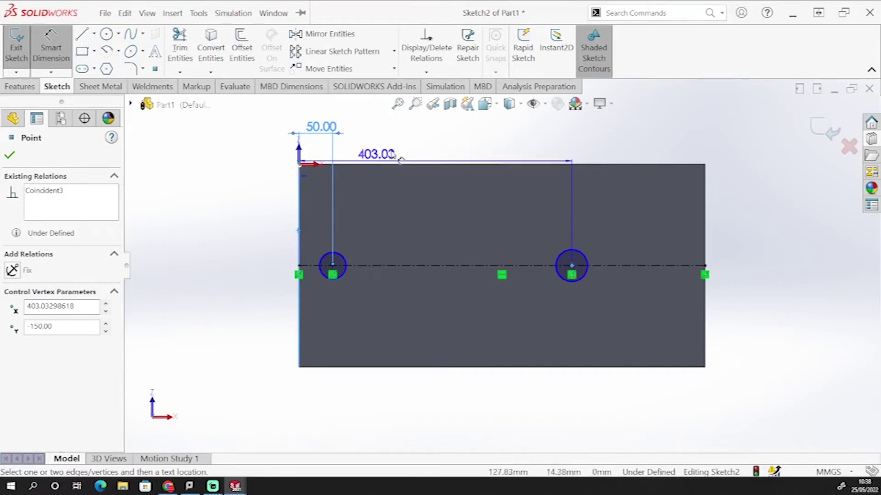
left_click(450, 136)
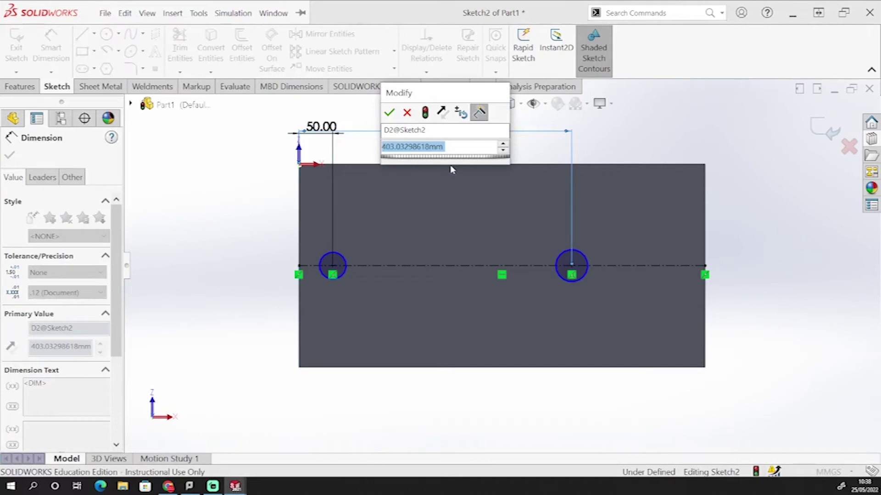
type("320")
key("Return")
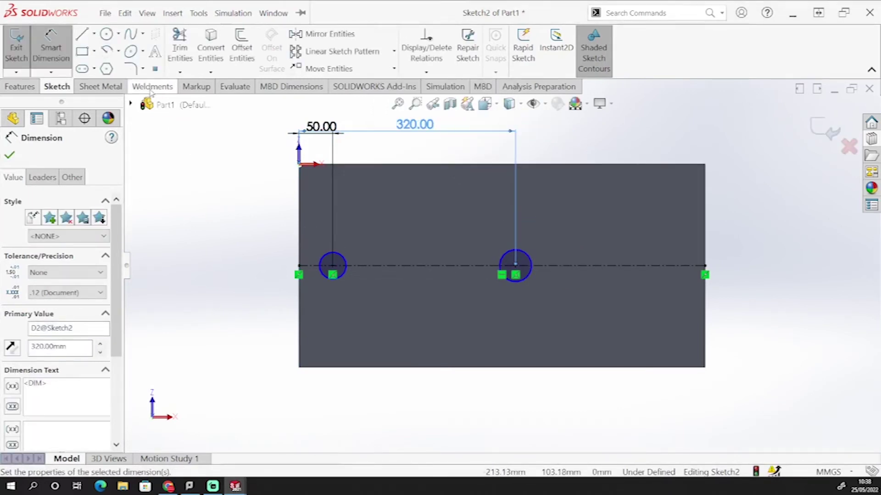
Dimension the diameter of the circle nearest the origin to 10 mm.
left_click(345, 259)
left_click(379, 248)
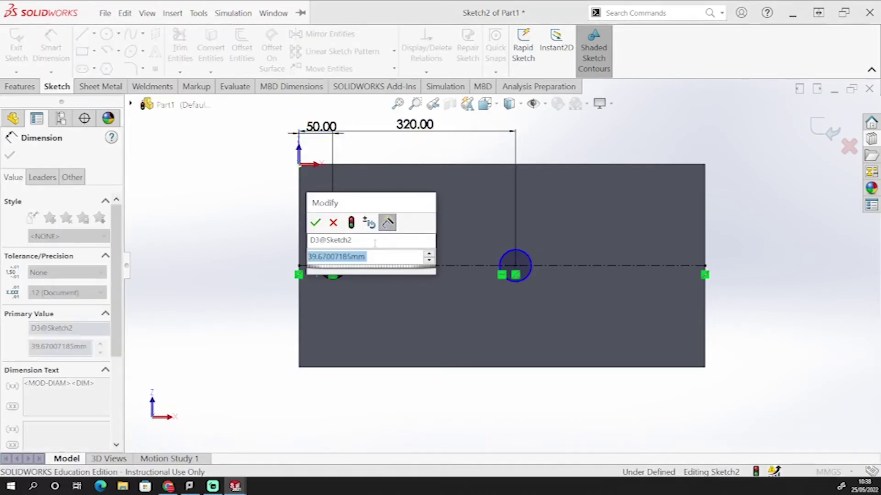
type("10")
key("Return")
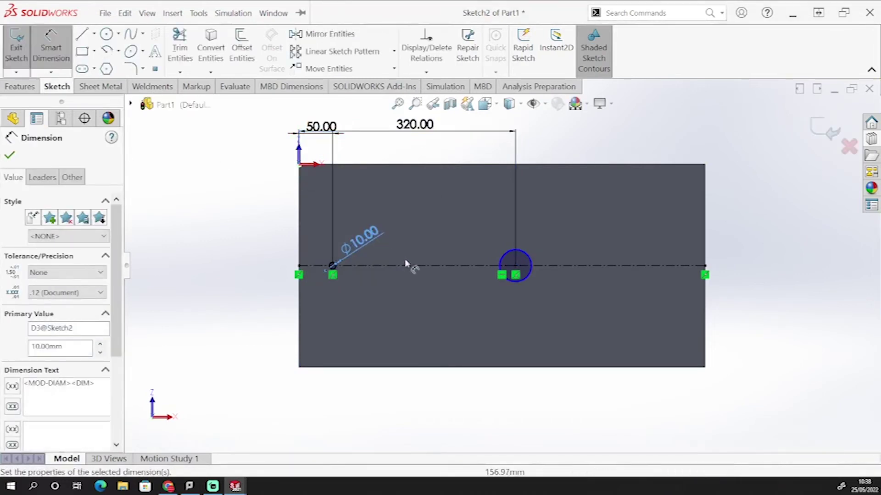
Make the larger circle equal to the 10 mm circle with an Equal relation and close the sketch.
key("Escape")
scroll(400, 264, "down", 5)
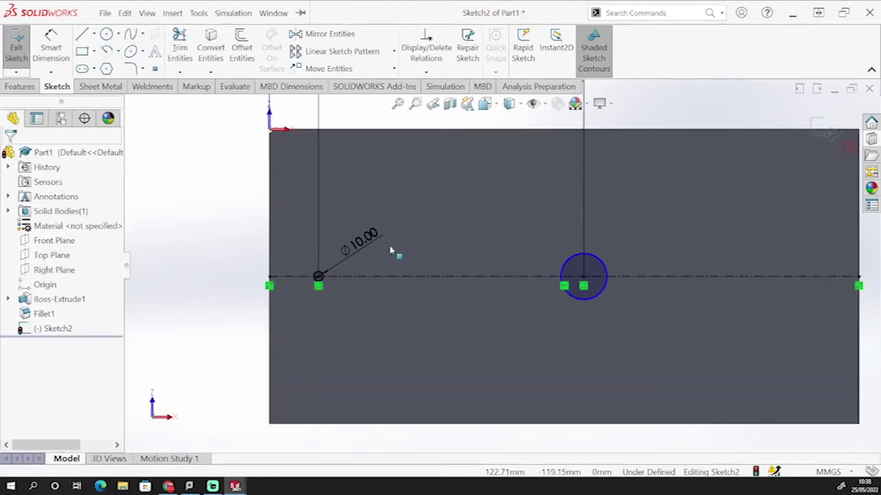
left_click(308, 281)
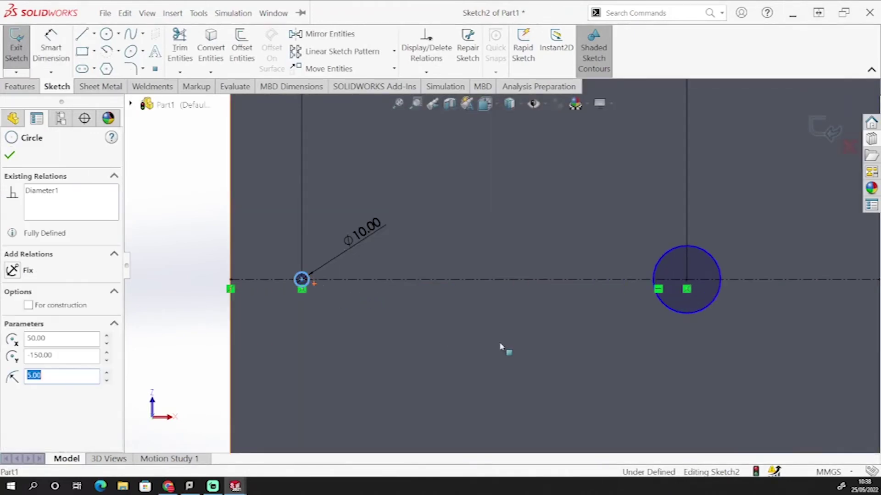
left_click(674, 315, "ctrl")
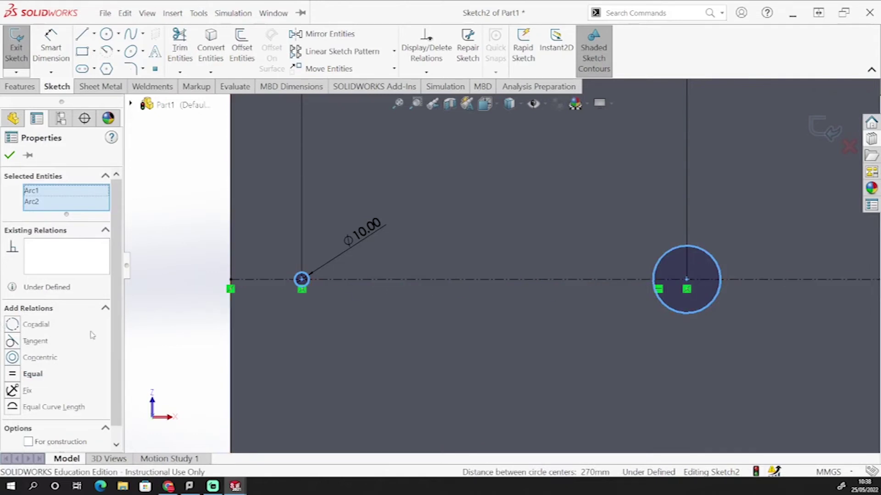
left_click(17, 376)
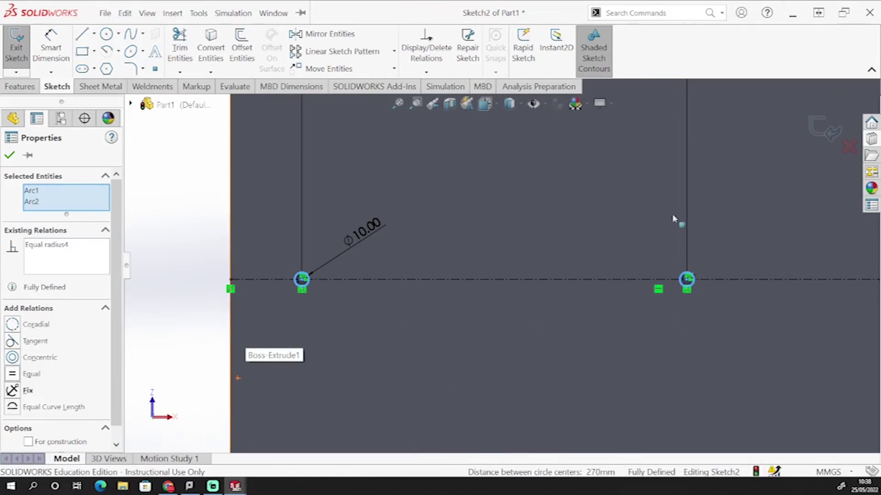
left_click(823, 137)
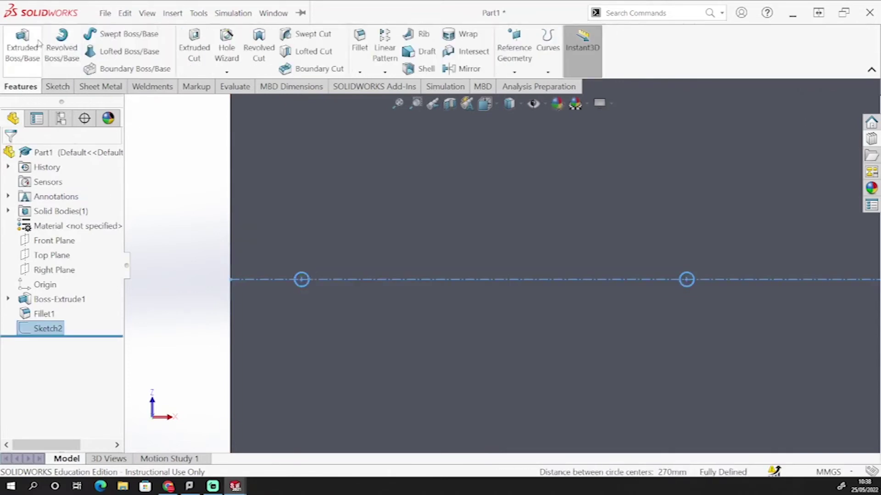
Cut-extrude both circles 35 mm deep as blind holes into the underside of the table top.
left_click(195, 51)
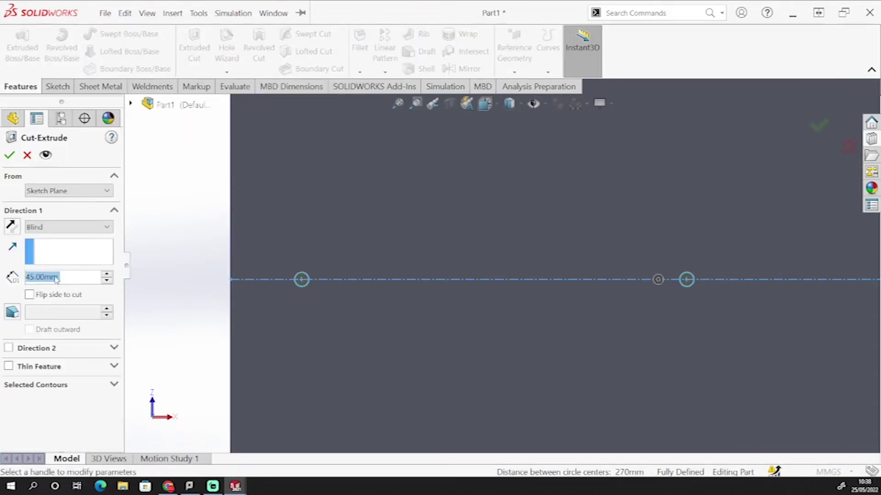
right_click(25, 281)
mouse_move(119, 294)
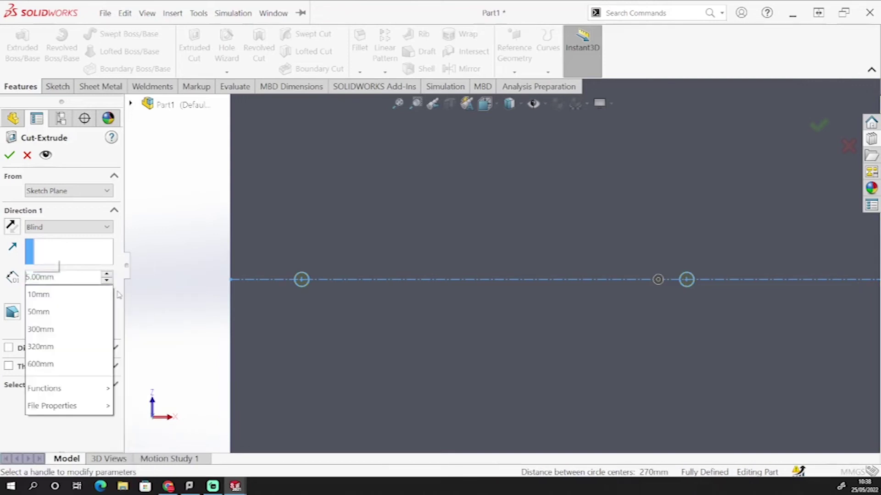
left_click(46, 328)
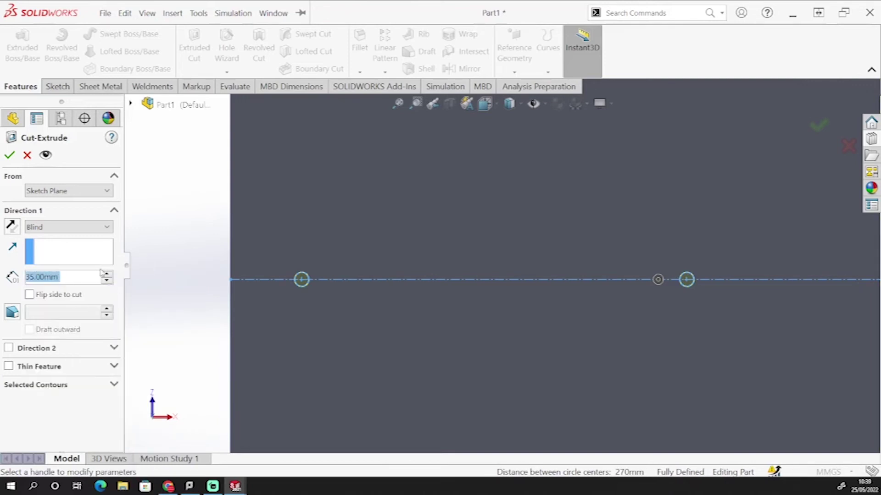
left_click(8, 157)
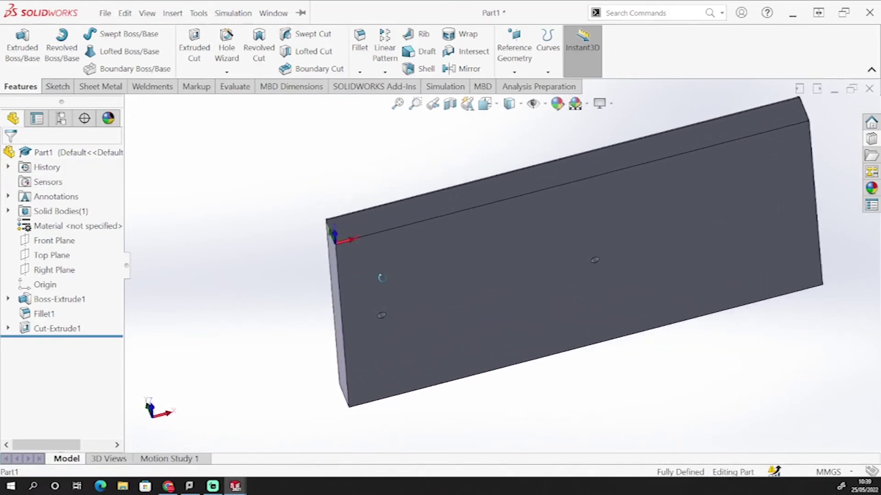
Search the material library for oak and apply the Oak wood material to the part.
middle_click_drag(447, 255, 379, 458)
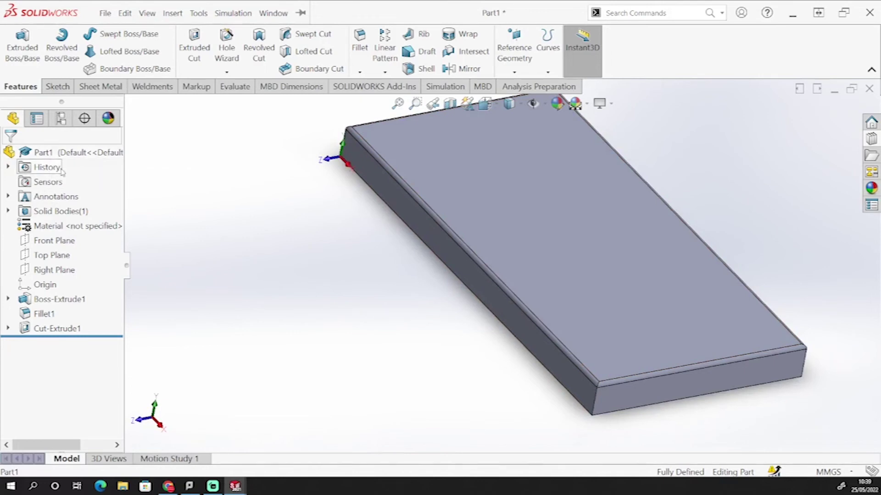
right_click(86, 230)
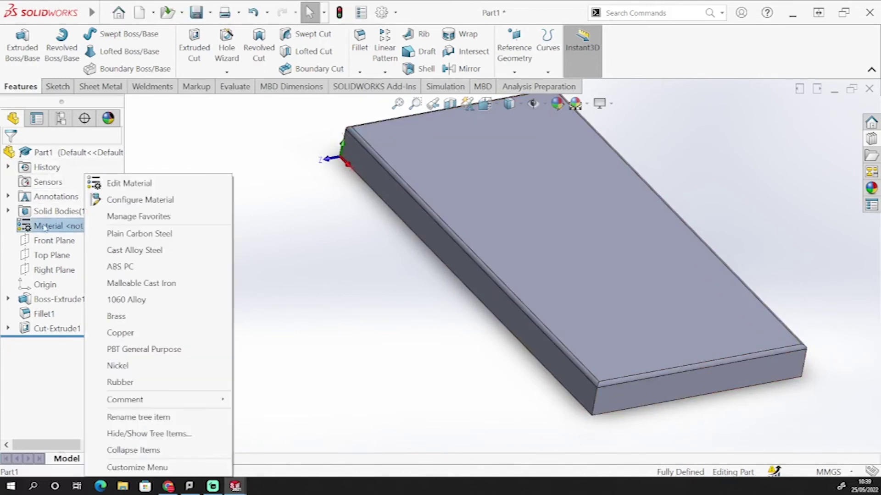
key("Escape")
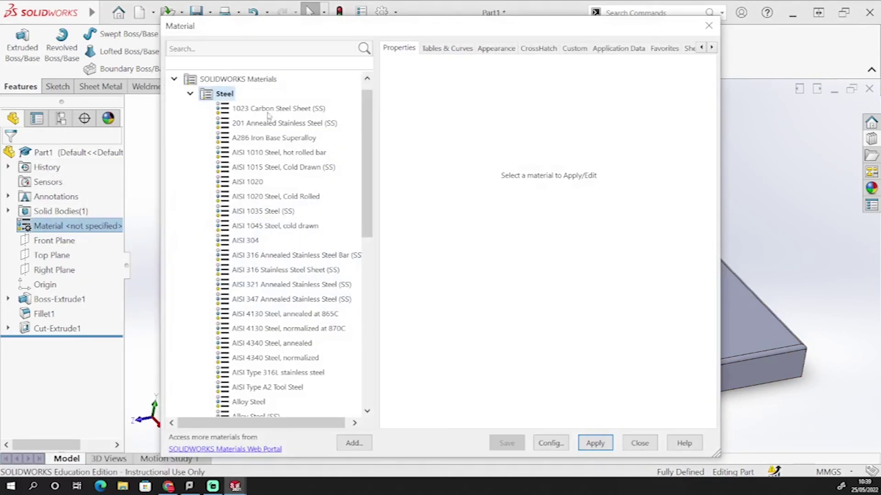
left_click(189, 50)
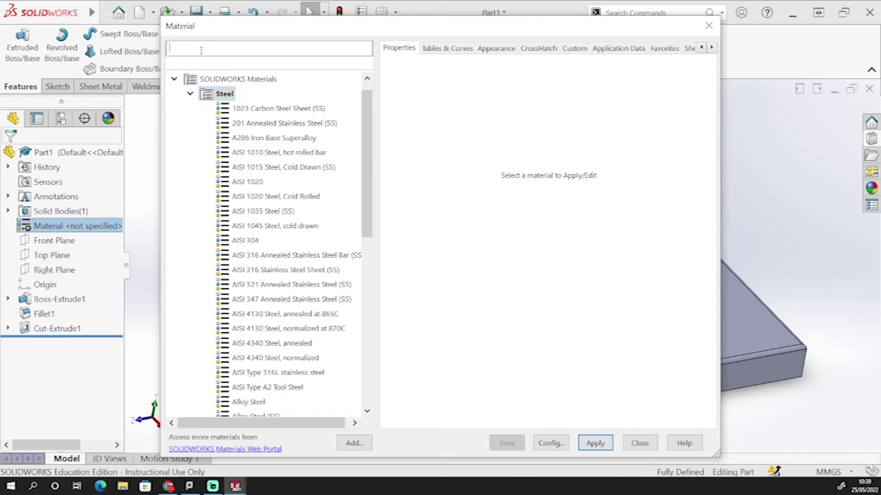
type("oak")
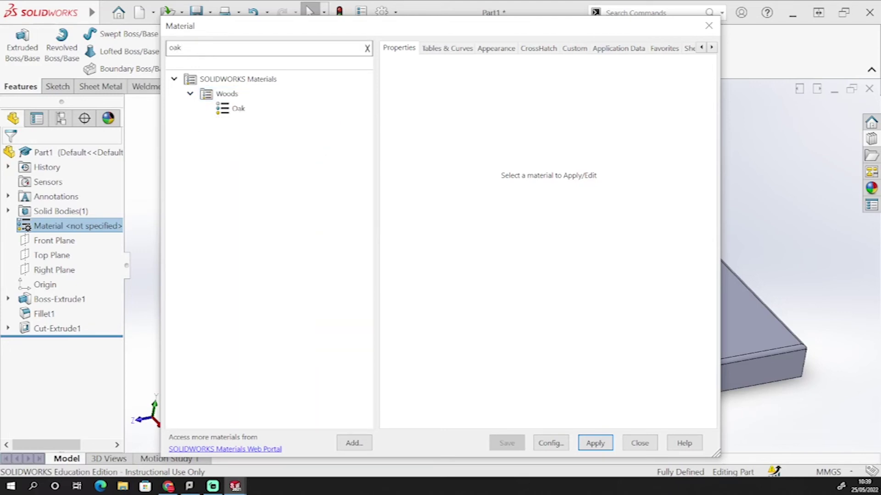
left_click(238, 110)
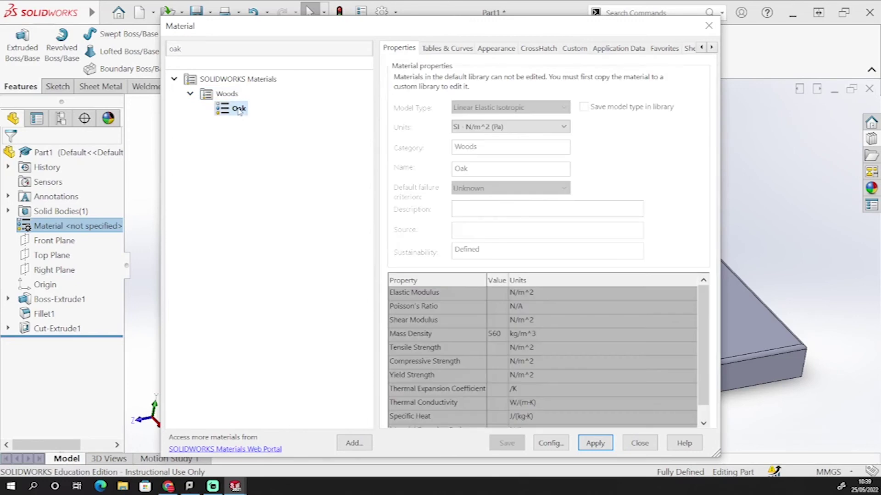
left_click(595, 443)
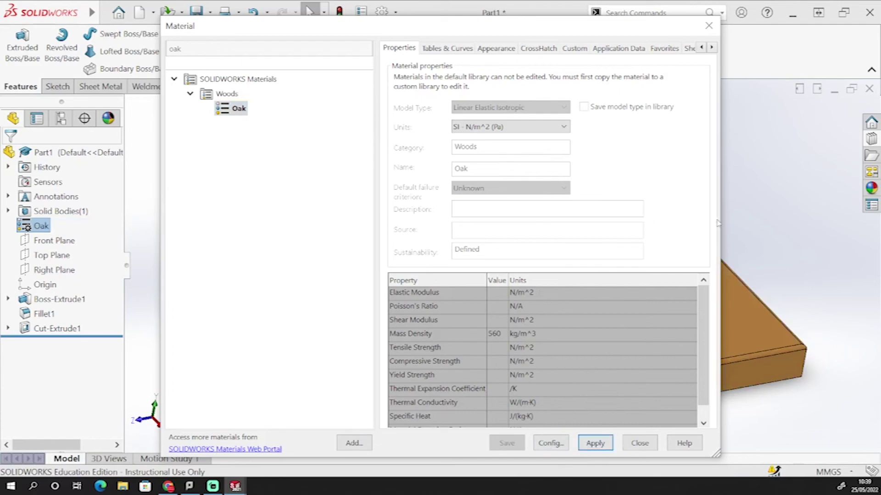
left_click_drag(570, 27, 510, 20)
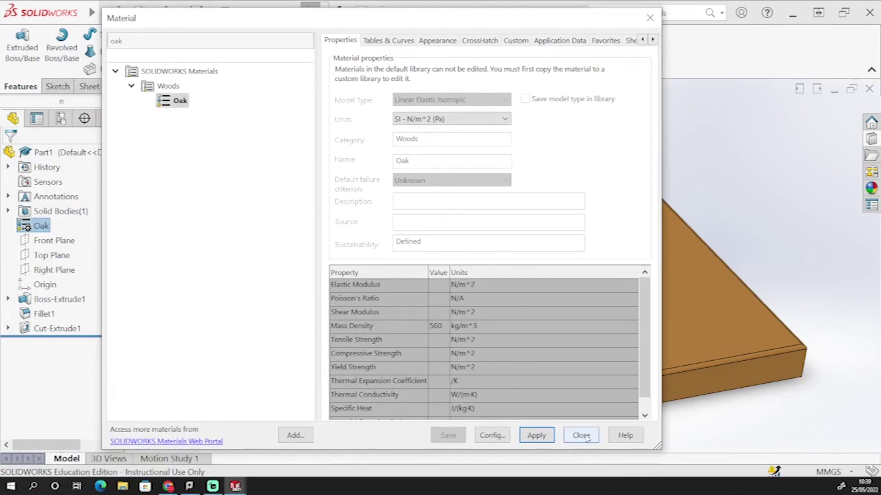
left_click(585, 438)
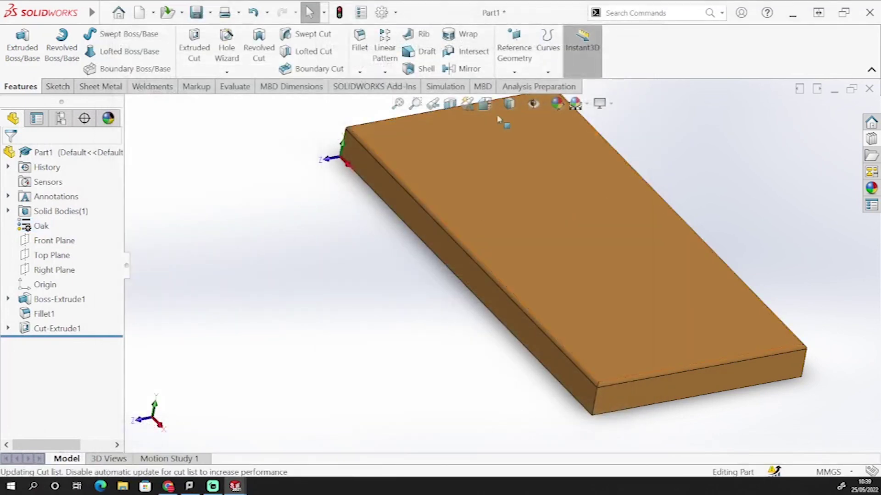
middle_click_drag(275, 177, 607, 227)
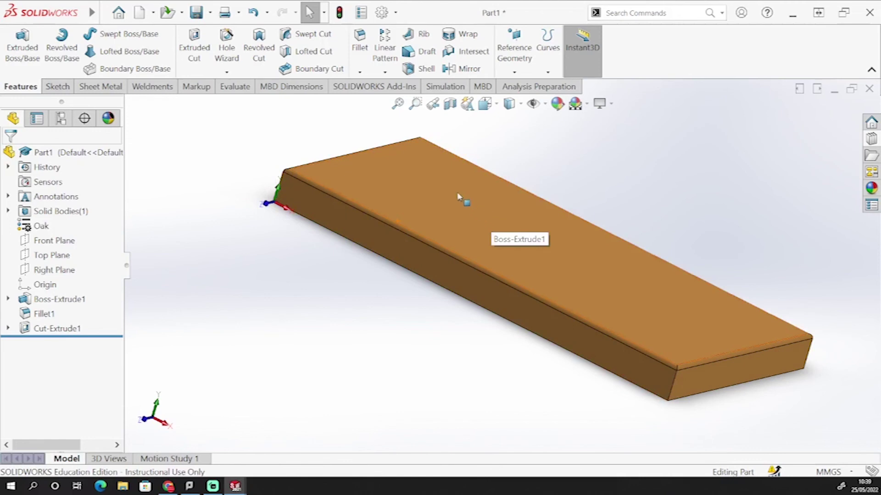
mouse_move(91, 13)
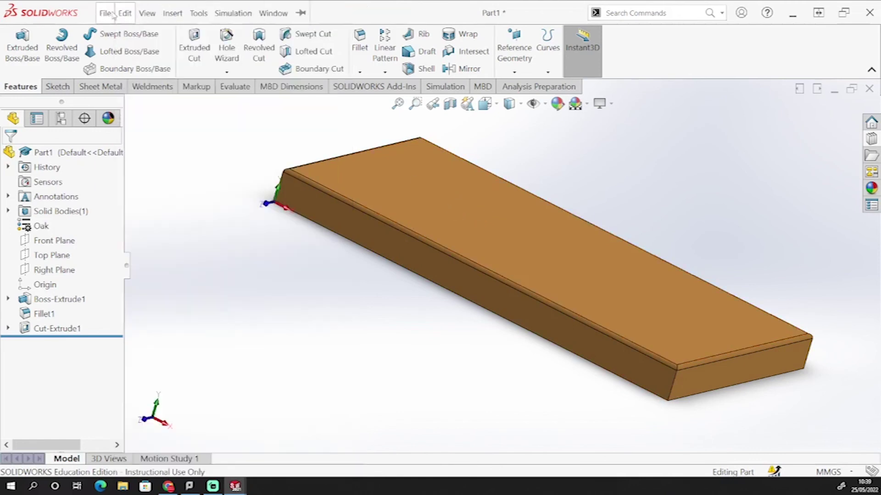
mouse_move(140, 76)
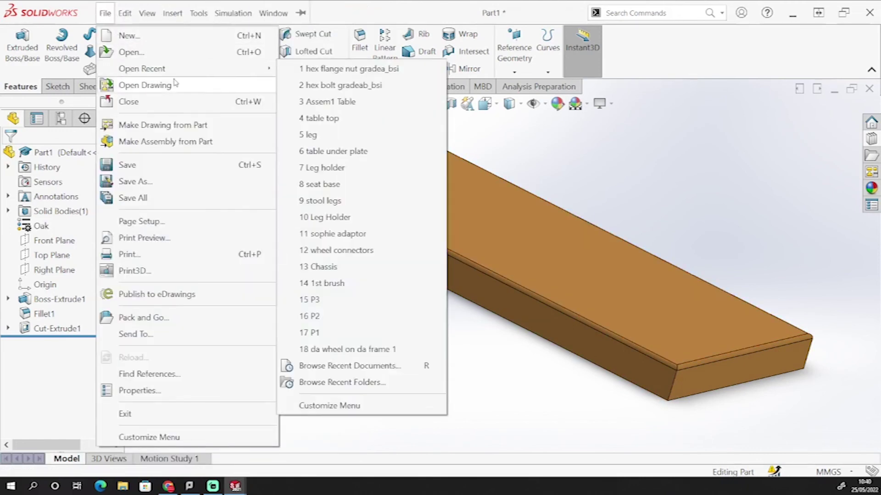
left_click(605, 200)
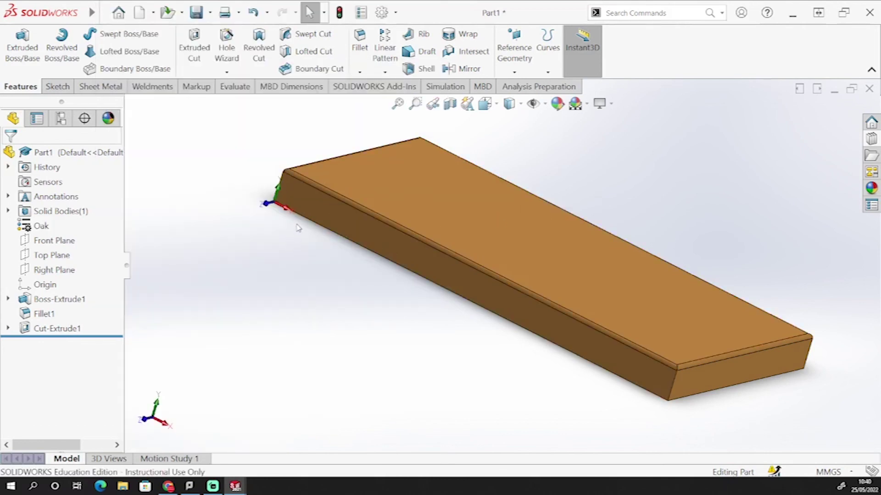
Save the part as "table top" in the Small Table folder as a SOLIDWORKS Part.
left_click(105, 13)
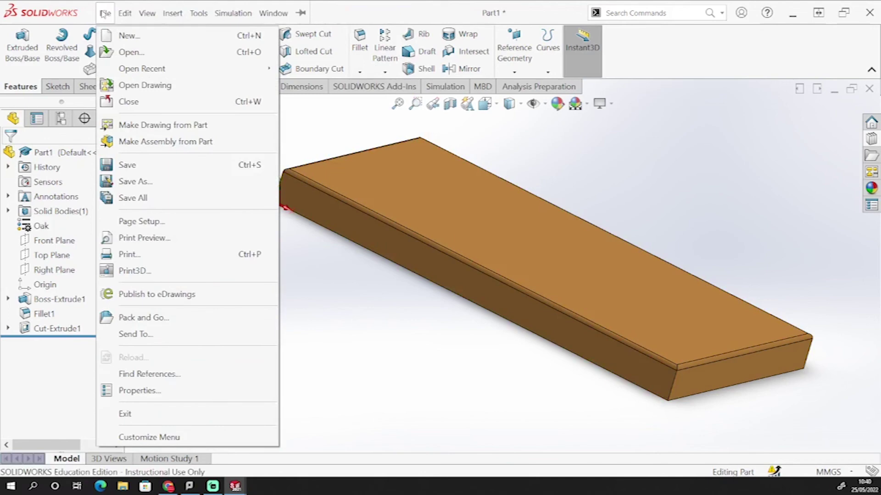
left_click(136, 182)
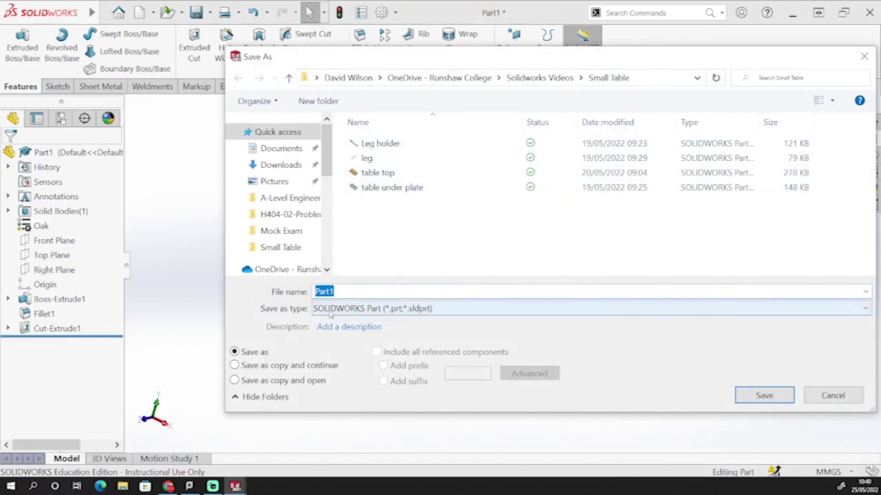
left_click(383, 173)
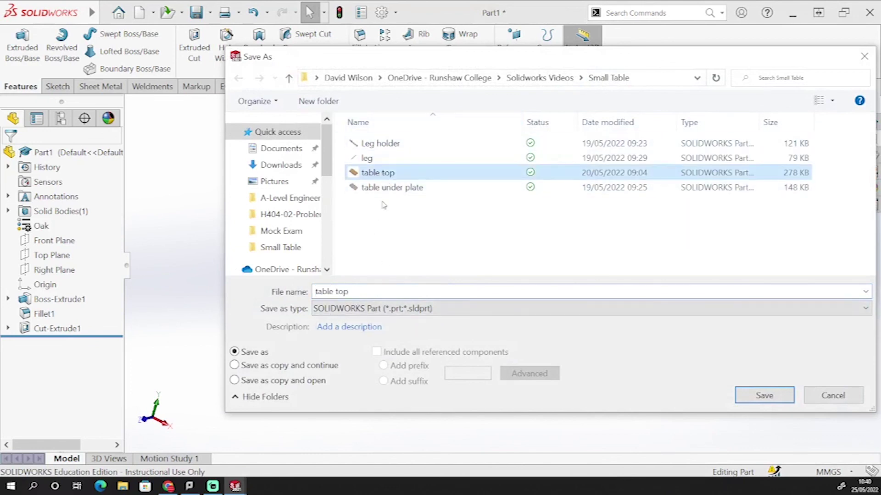
left_click(367, 290)
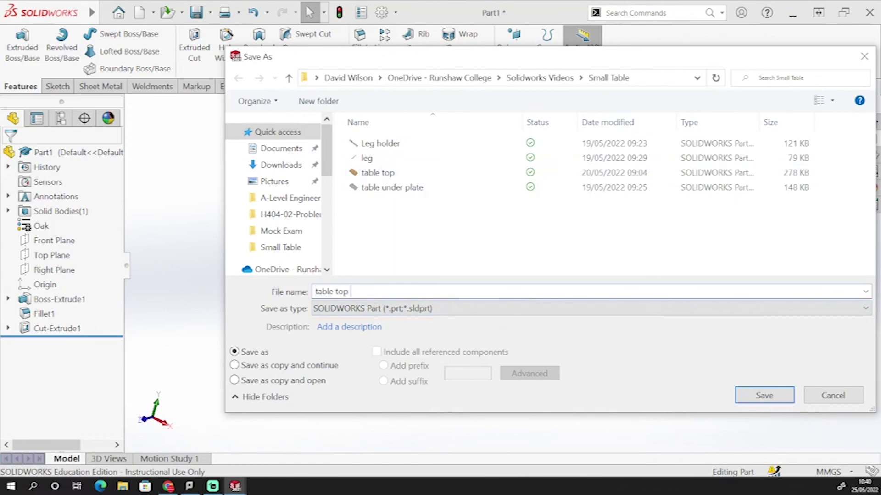
left_click(764, 396)
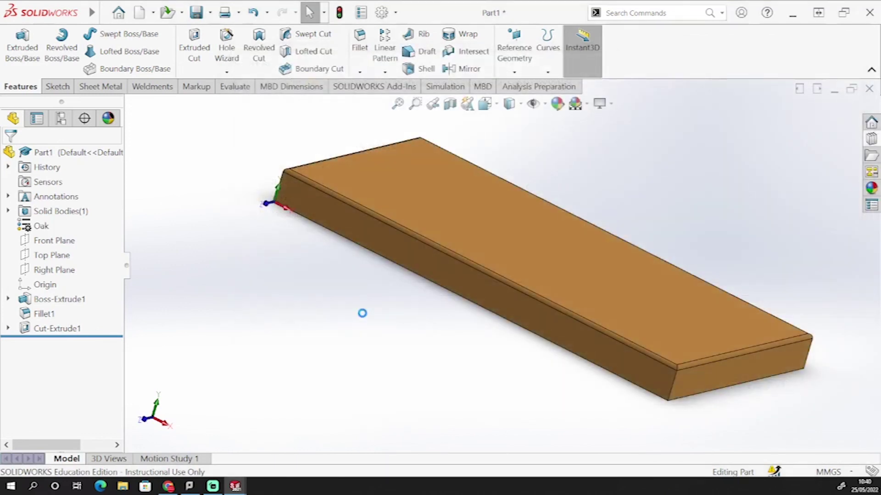